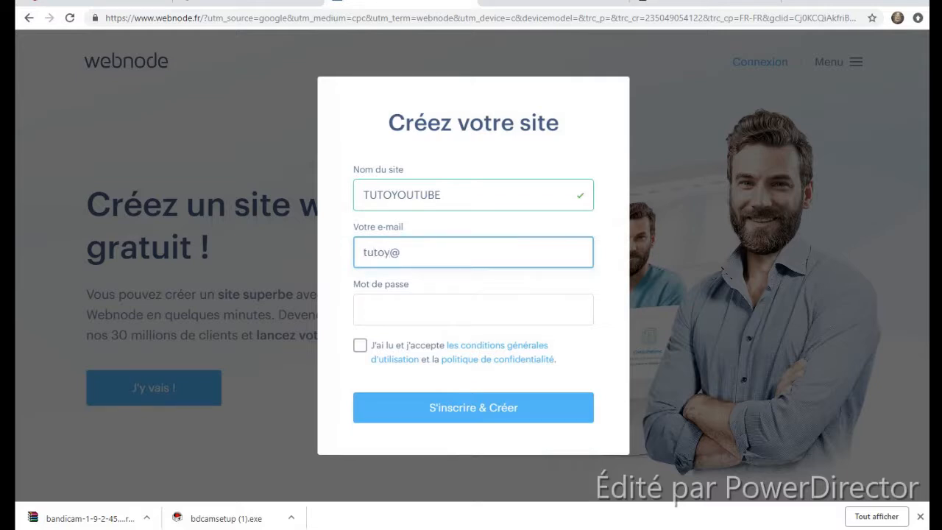
- Enter TUTOYOUTUBE as the site name and start typing the account e-mail address
type("outube")
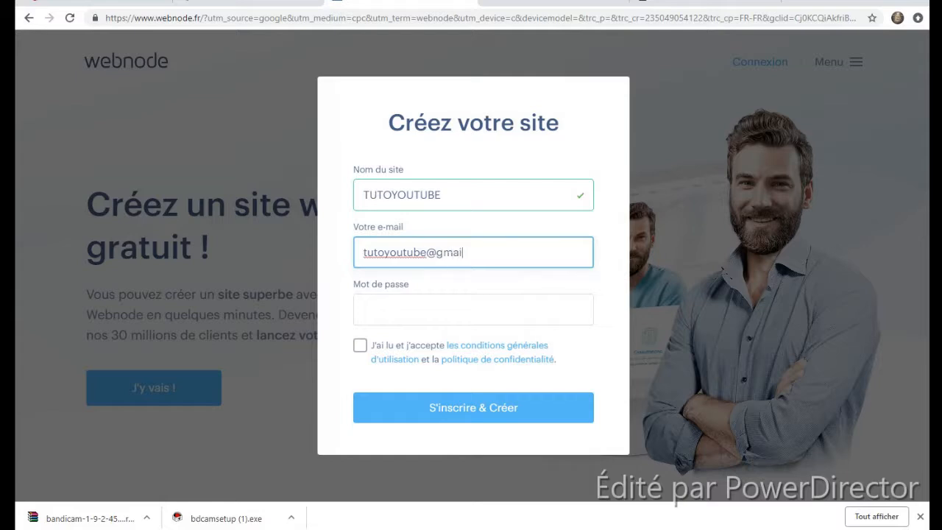
- Enter the account password, accept the terms and submit the sign-up
left_click(425, 301)
type("tu")
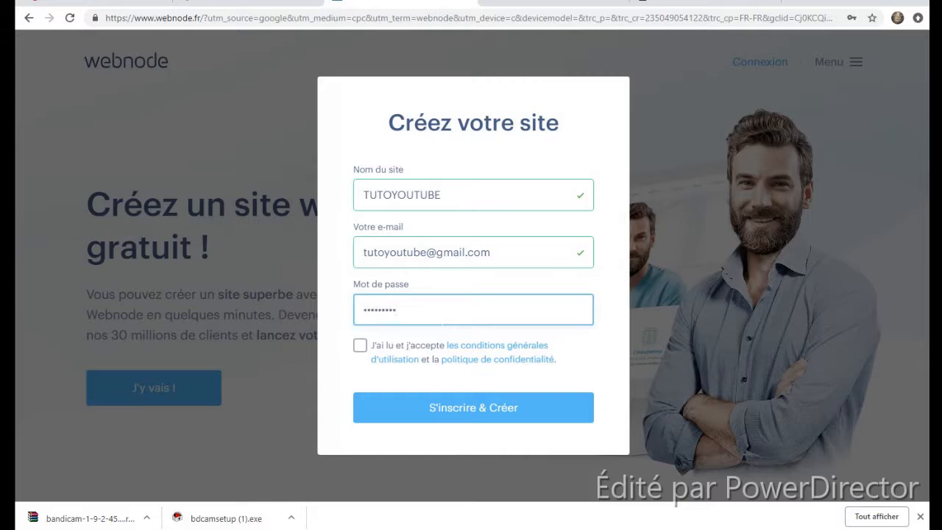
left_click(360, 346)
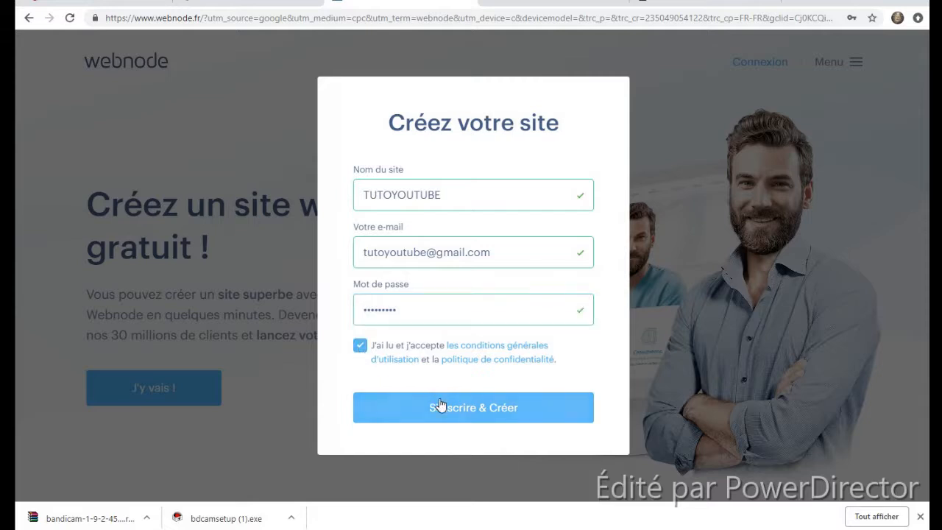
left_click(439, 406)
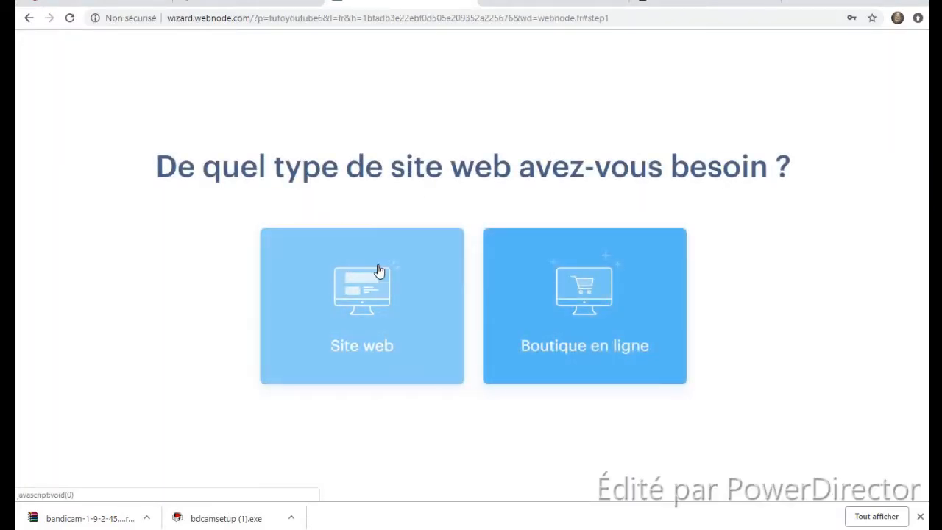
- Choose a regular website and browse the newest templates
left_click(342, 365)
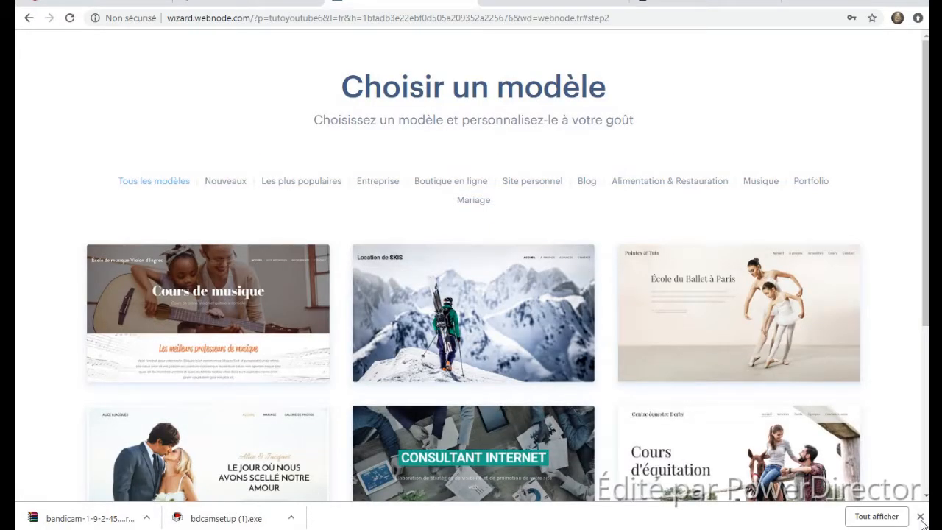
left_click(920, 517)
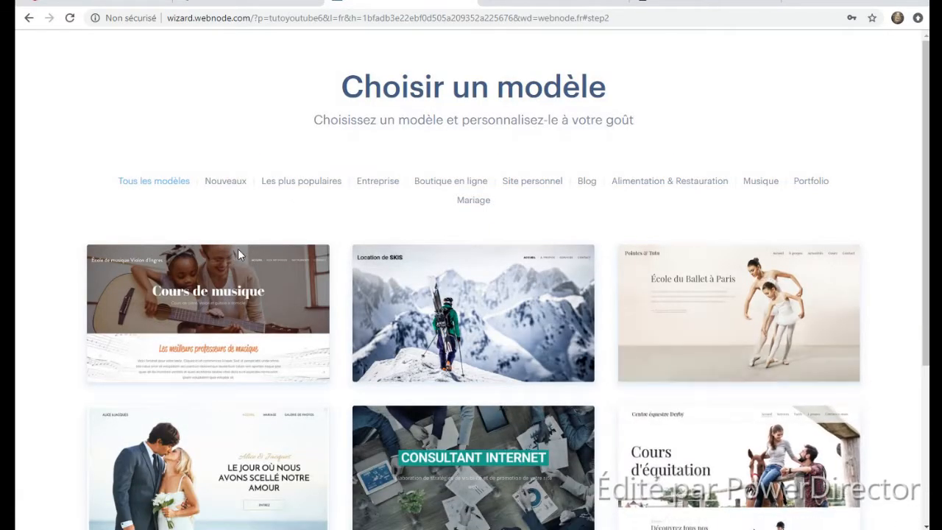
left_click(215, 182)
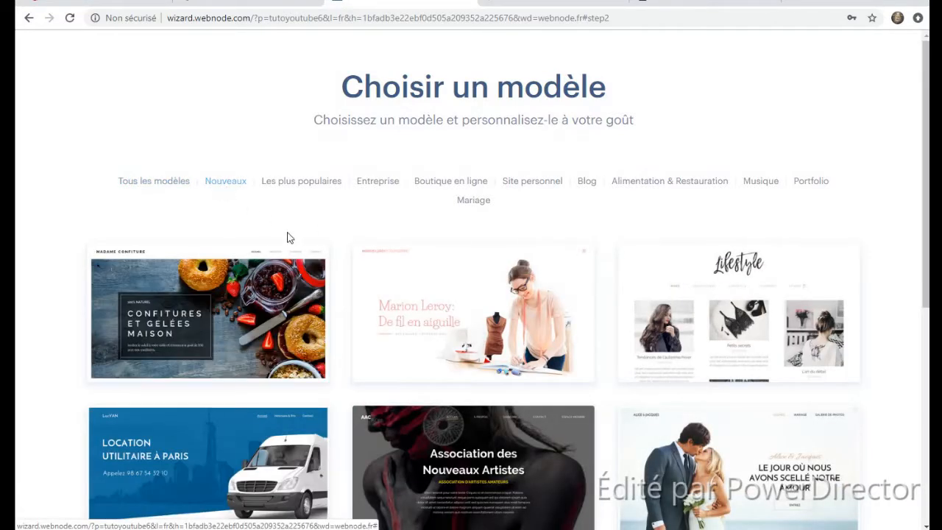
scroll(345, 273, "down", 5)
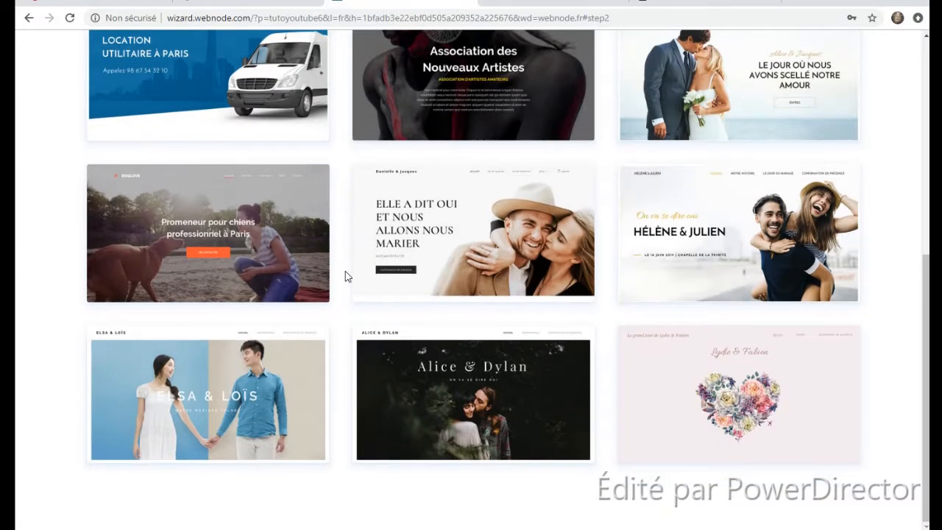
scroll(345, 273, "up", 5)
- Select the Atelier AA template from the most popular templates
left_click(276, 188)
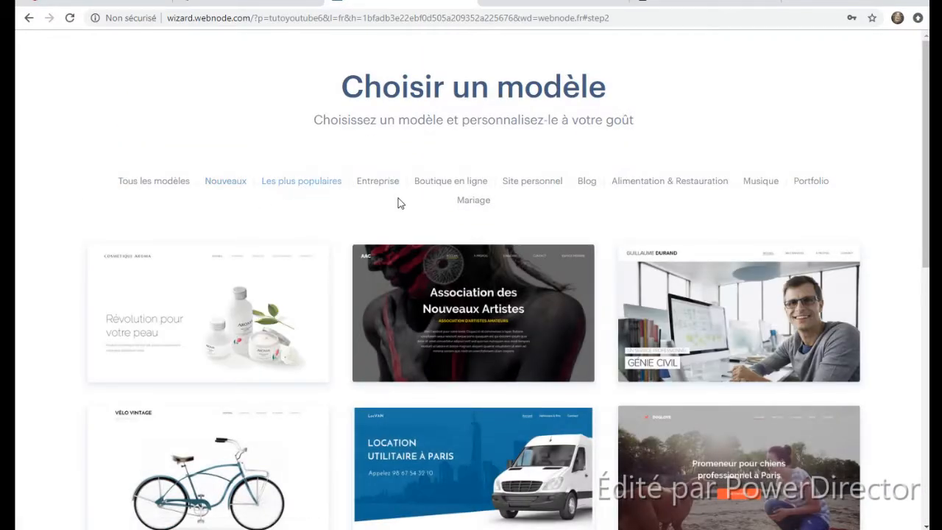
scroll(843, 316, "down", 3)
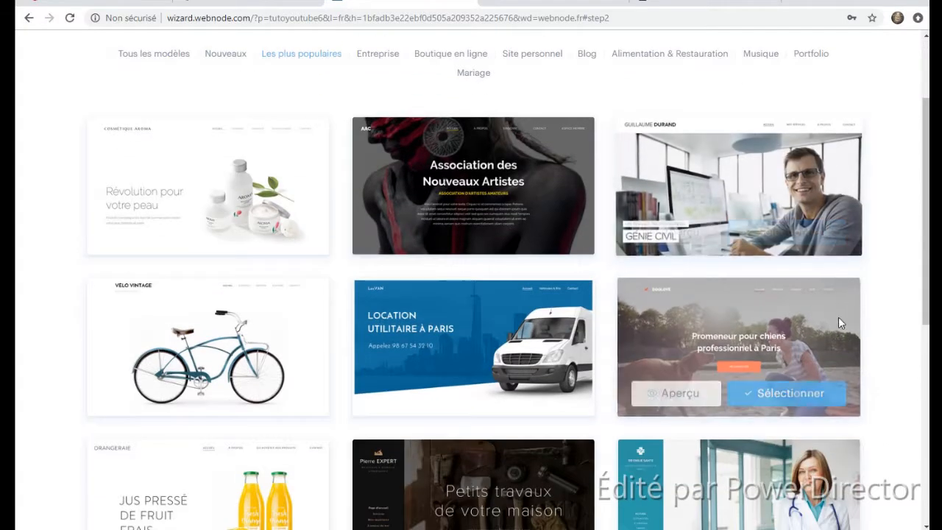
scroll(839, 317, "down", 4)
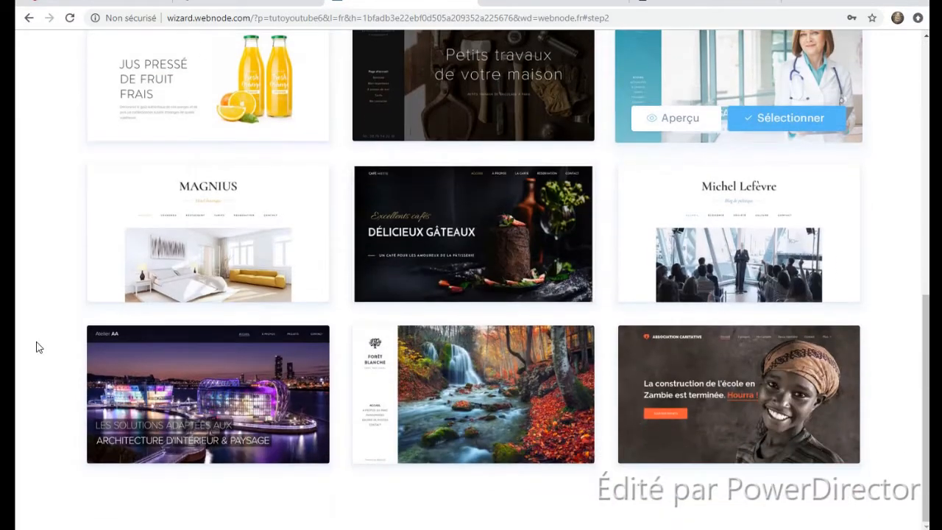
mouse_move(263, 374)
left_click(258, 441)
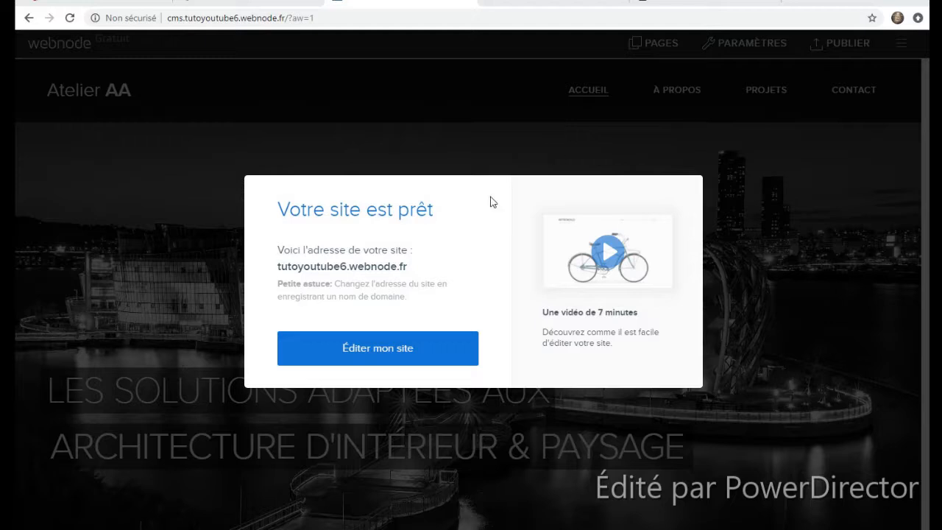
- Replace the logo text Atelier AA with TUTOYOUTUBE and bring up the logo image picker
left_click(382, 351)
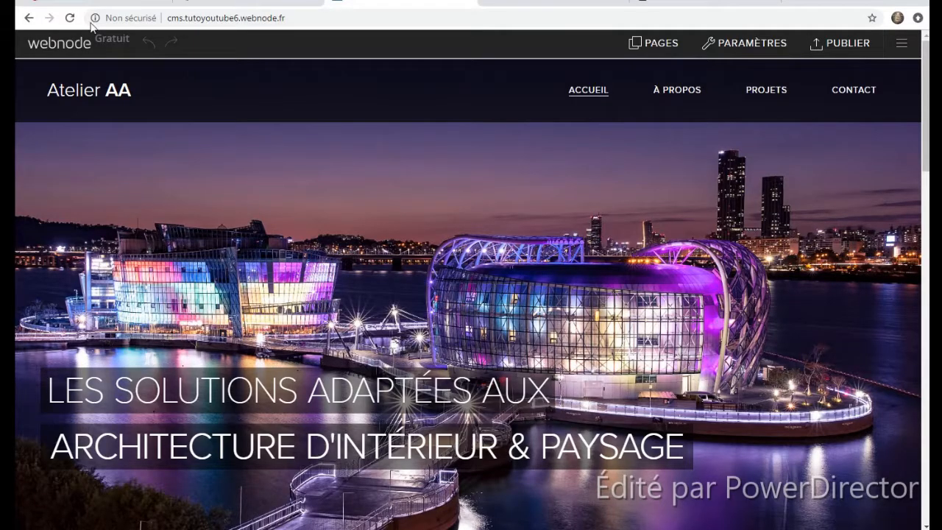
left_click(136, 91)
left_click_drag(135, 90, 16, 91)
key("BackSpace")
type("TUTOYOUTUBE")
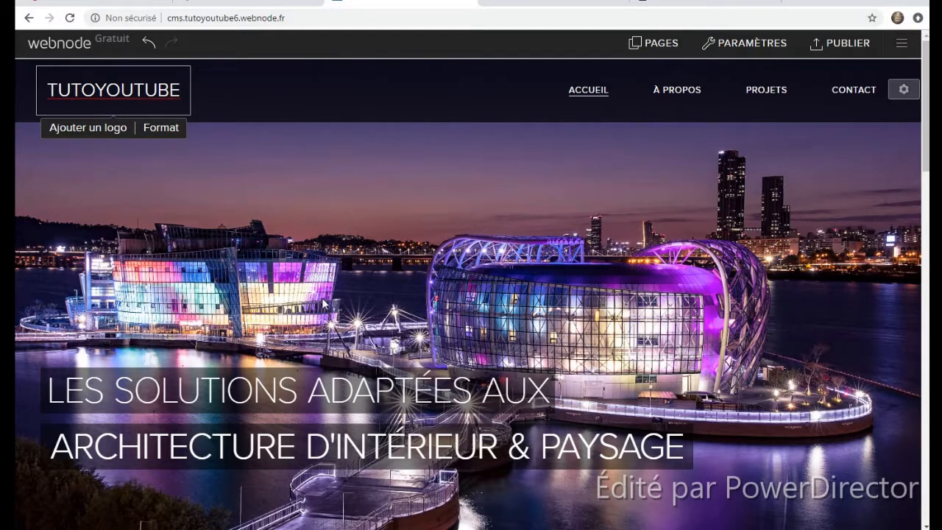
left_click(76, 127)
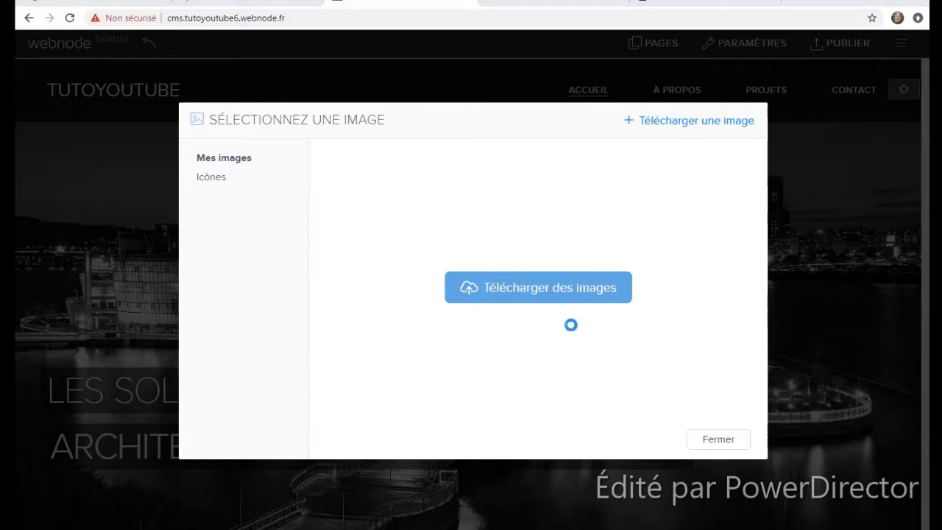
- Upload y.jpg as the site logo, then select the hero line LES SOLUTIONS ADAPTÉES AUX
left_click(542, 302)
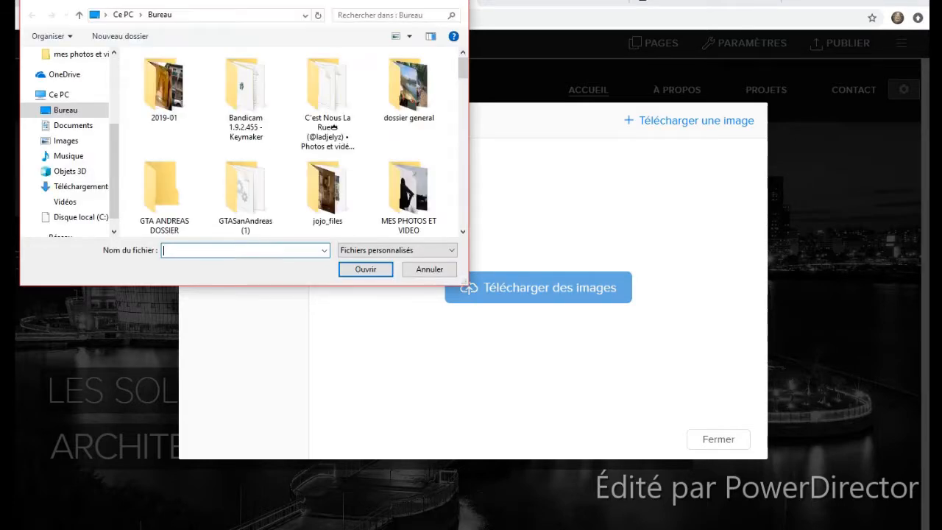
type("y")
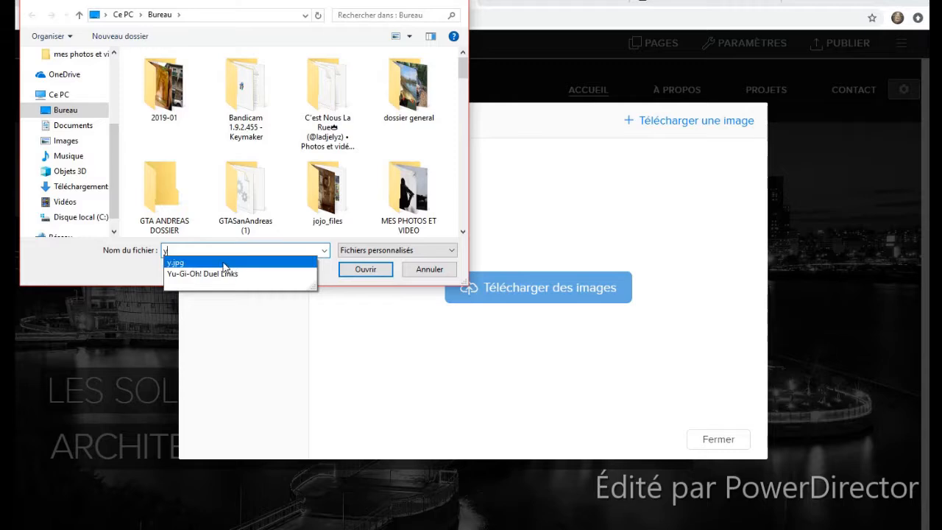
left_click(225, 264)
left_click(360, 271)
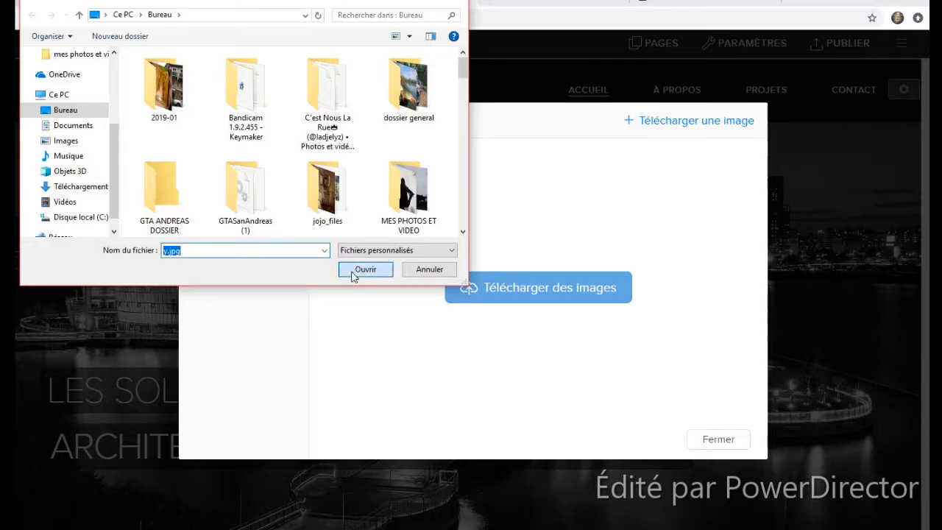
left_click(374, 206)
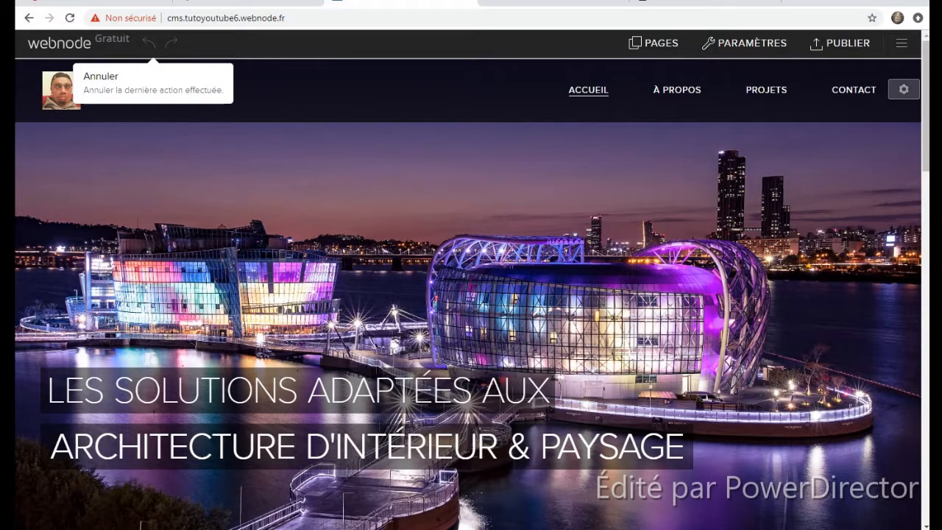
left_click(279, 375)
triple_click(320, 374)
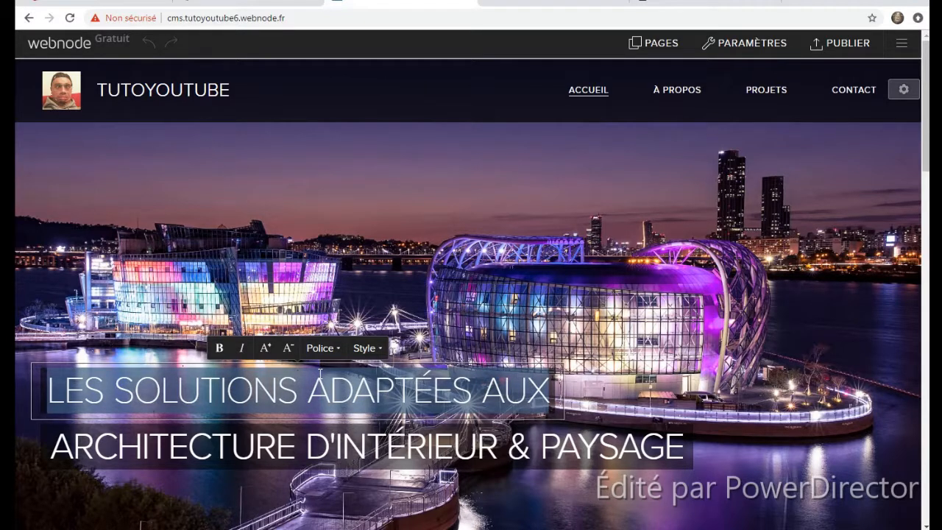
- Change the hero heading lines to 'CREER UN SITE' and 'C'EST FACILE AVEC WEBNODE !'
key("BackSpace")
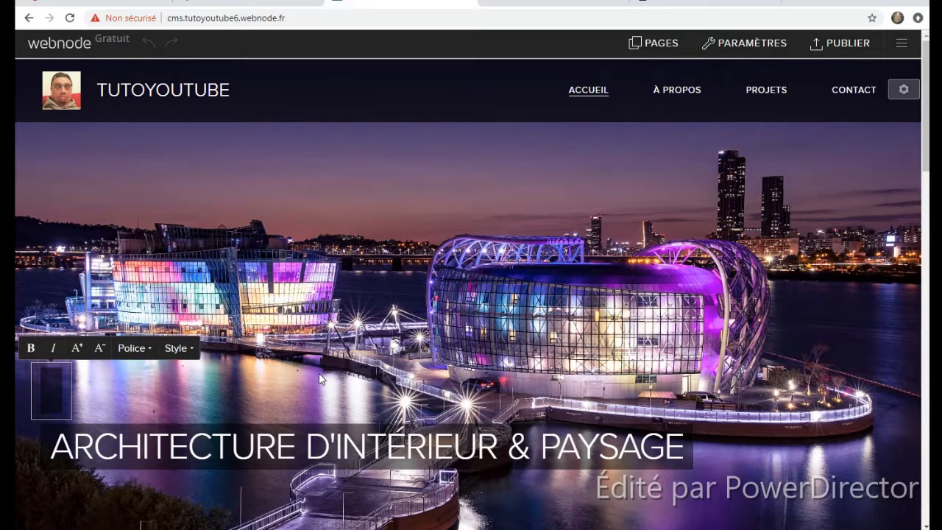
type("CREER")
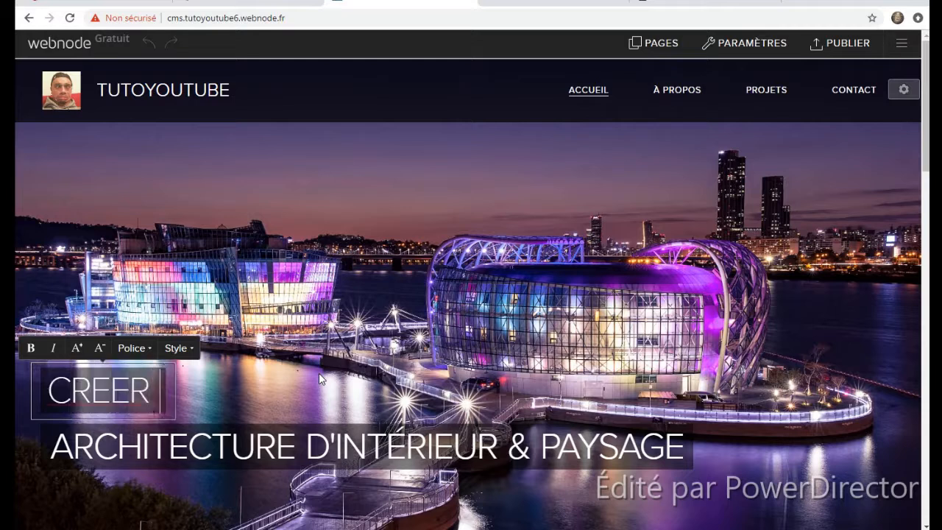
type(" UN SITE")
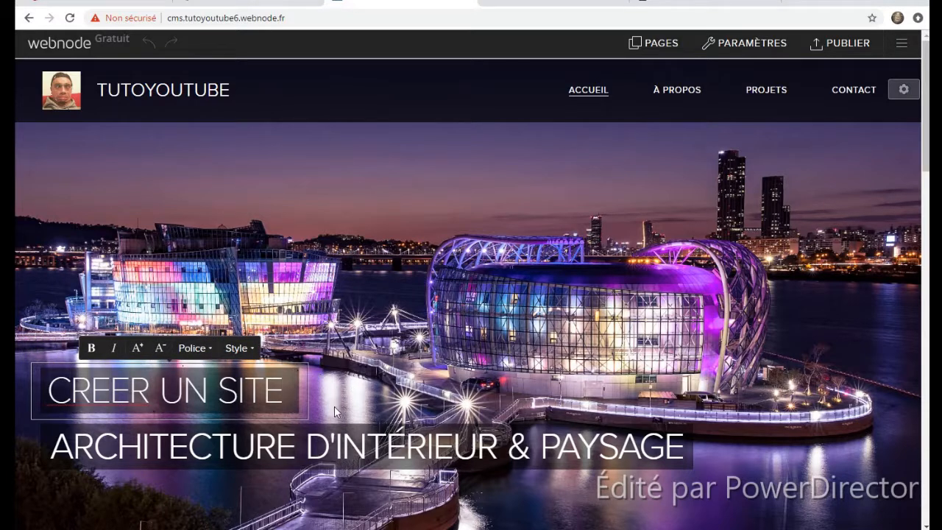
triple_click(360, 441)
type("C")
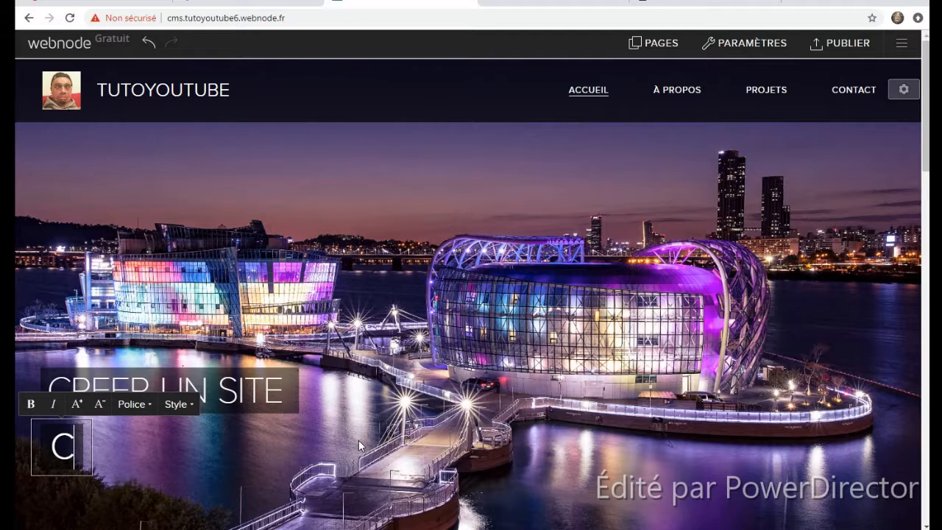
type("'EST FACI")
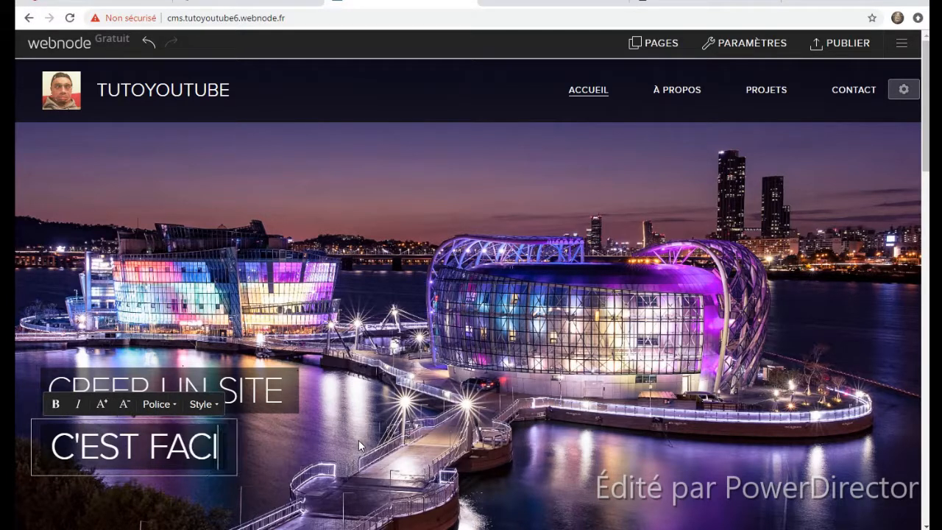
type("LE AVEC WEBNODE !")
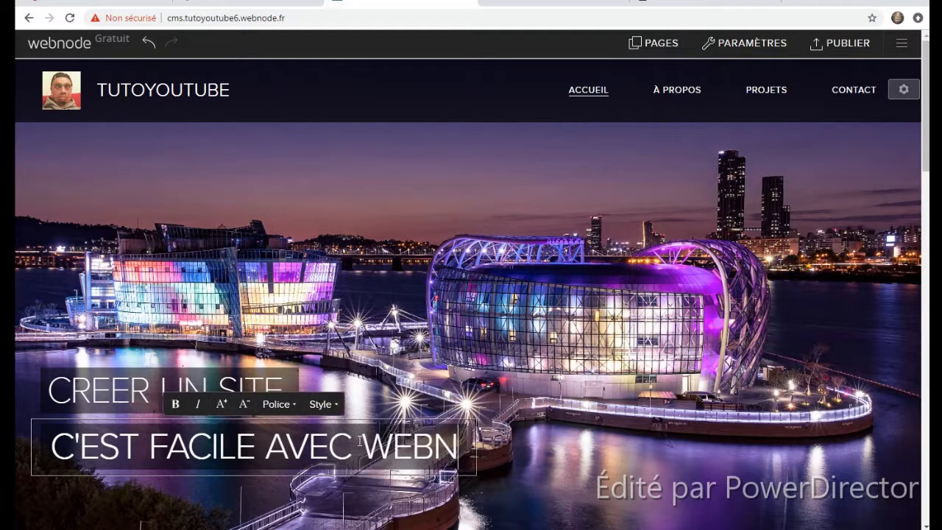
left_click(634, 442)
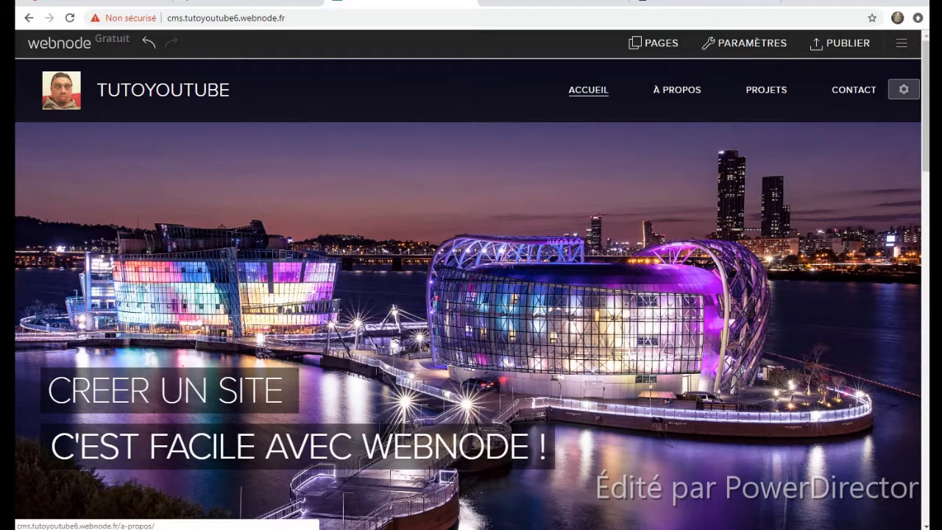
left_click(898, 99)
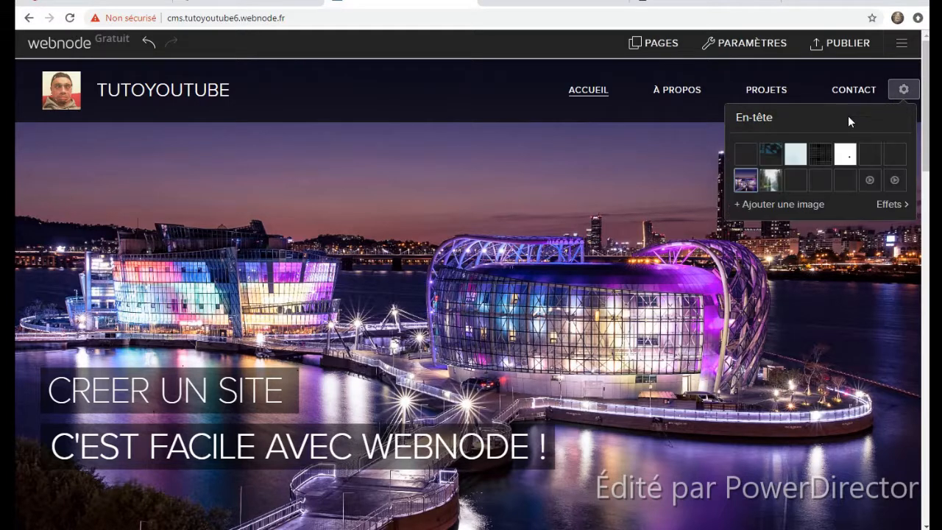
- Preview the tribal, forest and snowy-mountain presets as header background
left_click(771, 153)
left_click(775, 177)
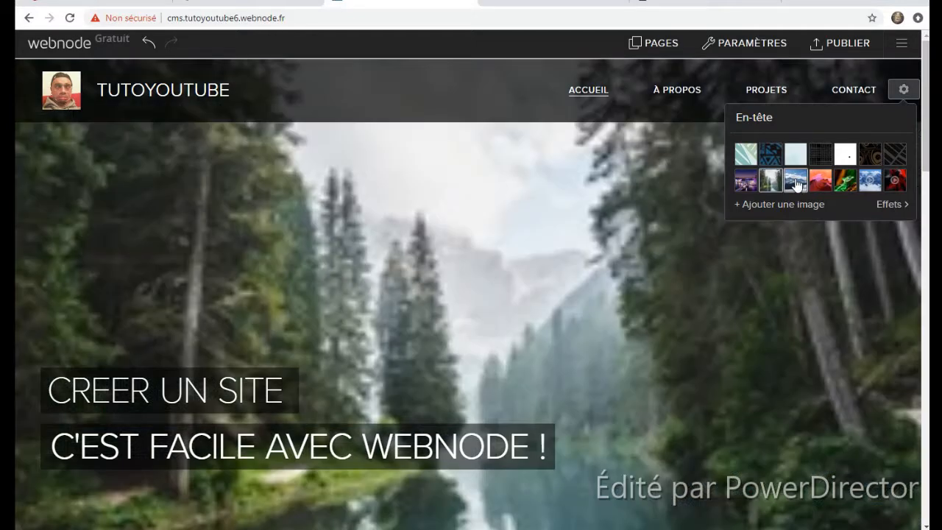
left_click(799, 184)
left_click(806, 206)
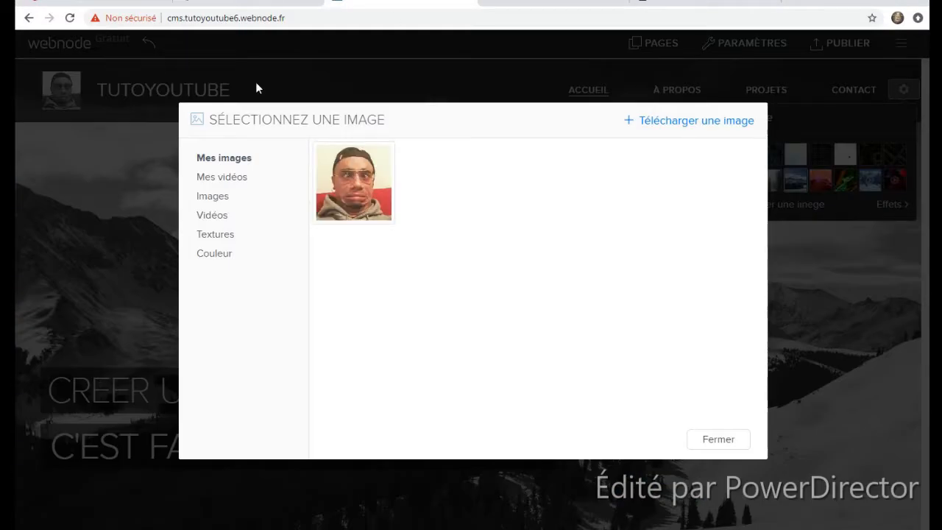
- Upload urbex_la_crypte_01 as the header background image
left_click(735, 122)
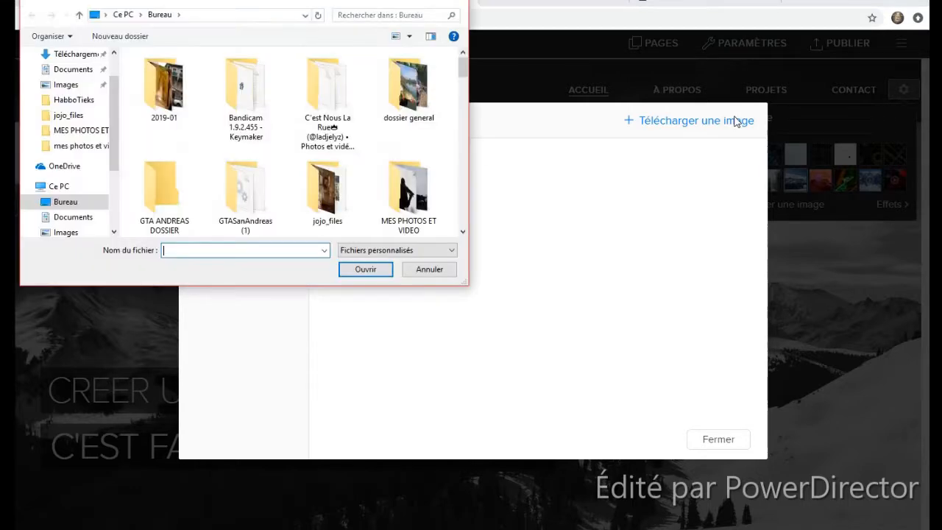
scroll(257, 157, "down", 5)
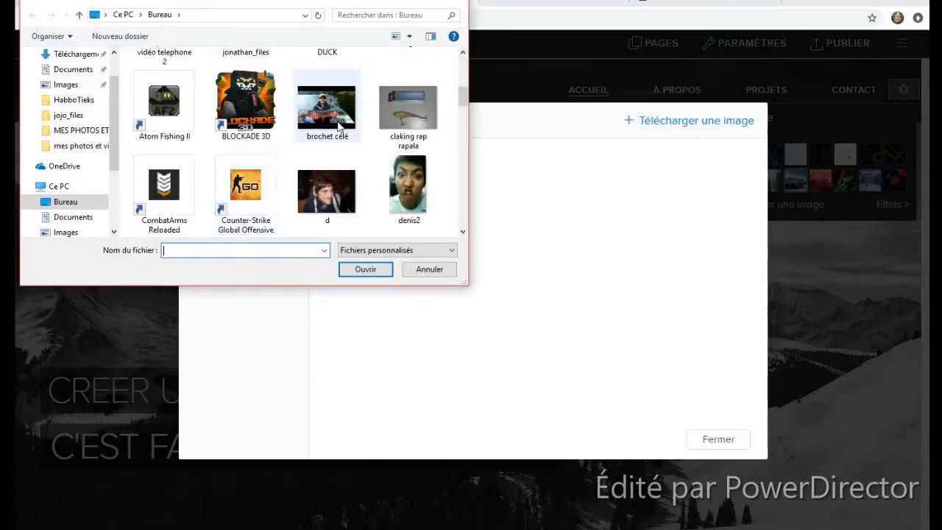
scroll(383, 191, "down", 5)
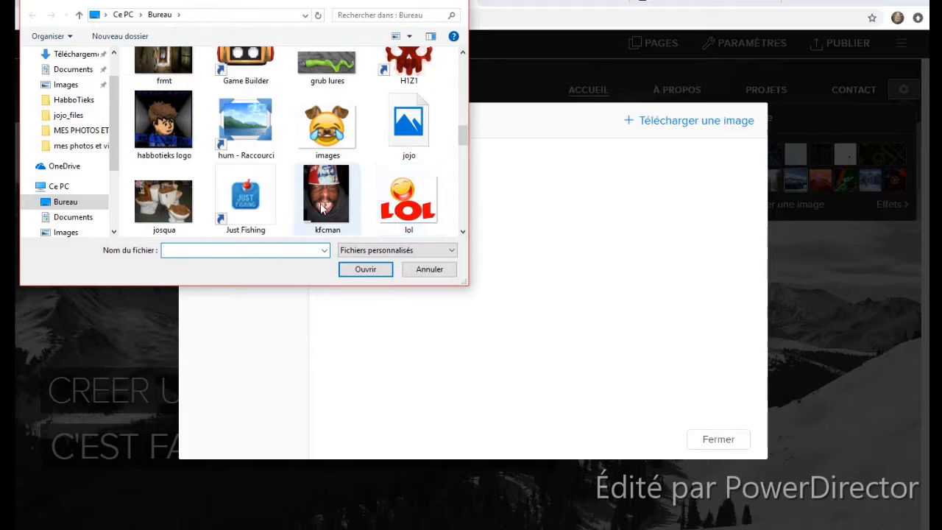
scroll(383, 220, "down", 5)
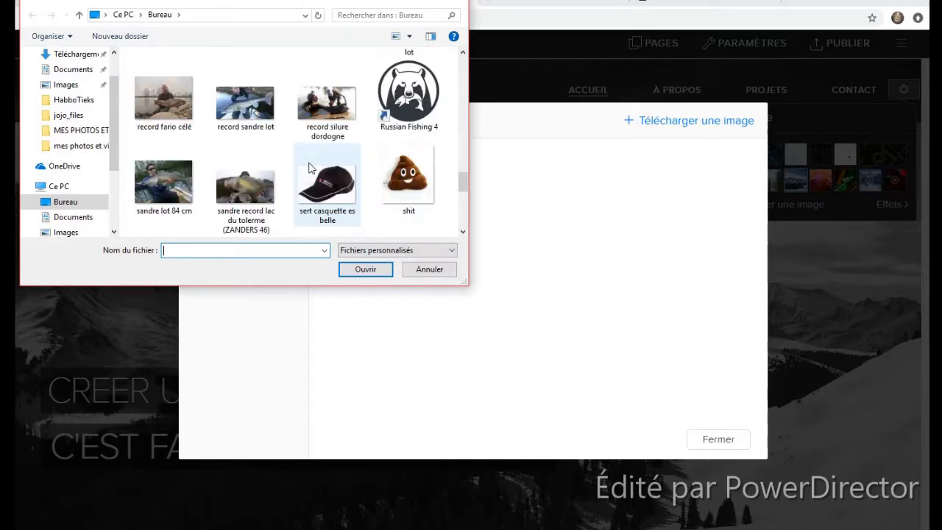
scroll(309, 168, "down", 5)
left_click(245, 114)
left_click(321, 116)
left_click(368, 269)
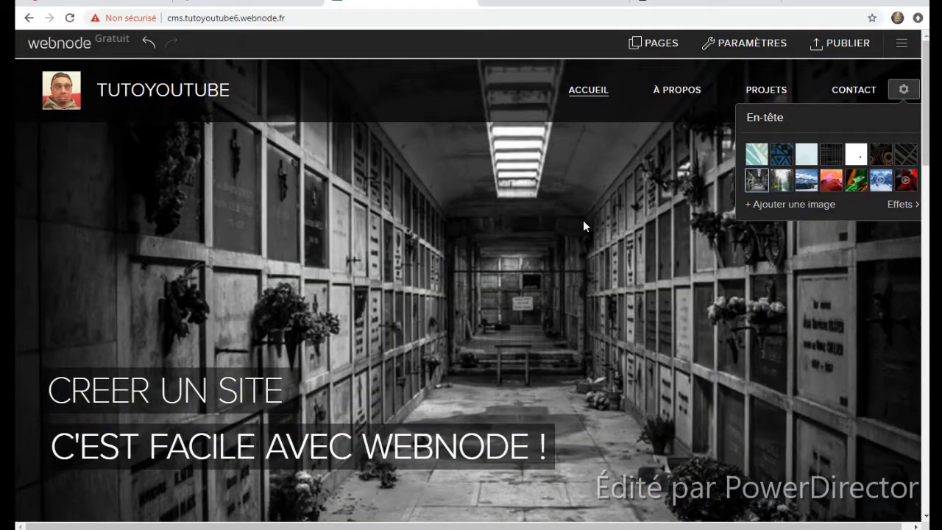
- Rename the ATELIER AA section title to TEST
scroll(621, 242, "down", 7)
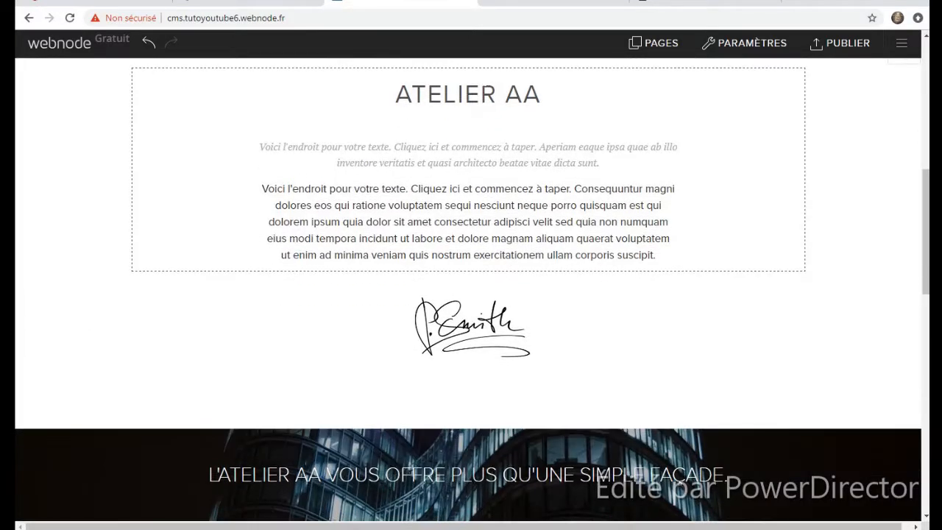
left_click(487, 90)
left_click_drag(543, 98, 40, 111)
key("BackSpace")
type("etst")
key("BackSpace")
key("BackSpace")
key("BackSpace")
key("BackSpace")
type("TEST")
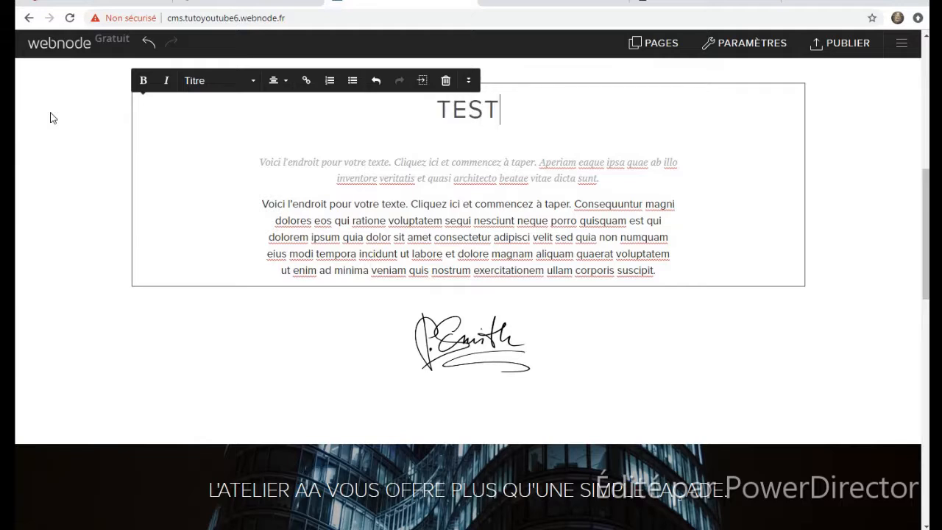
- Replace the body paragraph with 'VOILA VOUS POUVEZ TOUT MODIFIER !'
triple_click(365, 237)
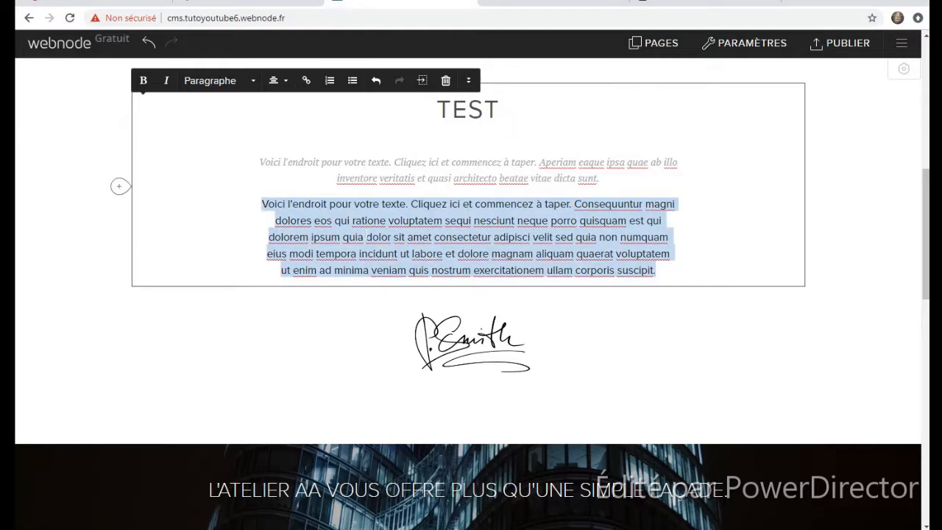
key("BackSpace")
type("VOILA VOUS POUVEZ TOUT MOF")
key("BackSpace")
type("DIFIER !")
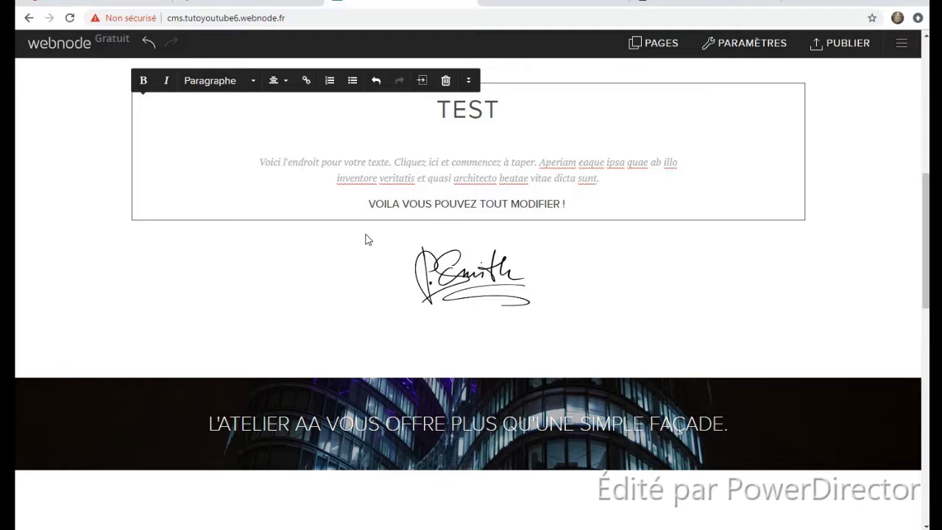
left_click(669, 265)
scroll(461, 185, "down", 2)
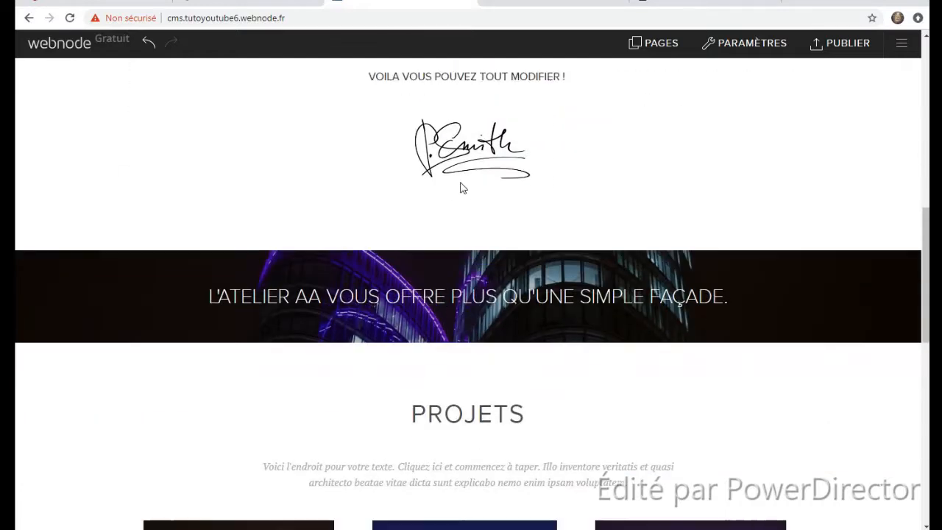
- Replace the signature image with the face photo from Mes images
left_click(462, 153)
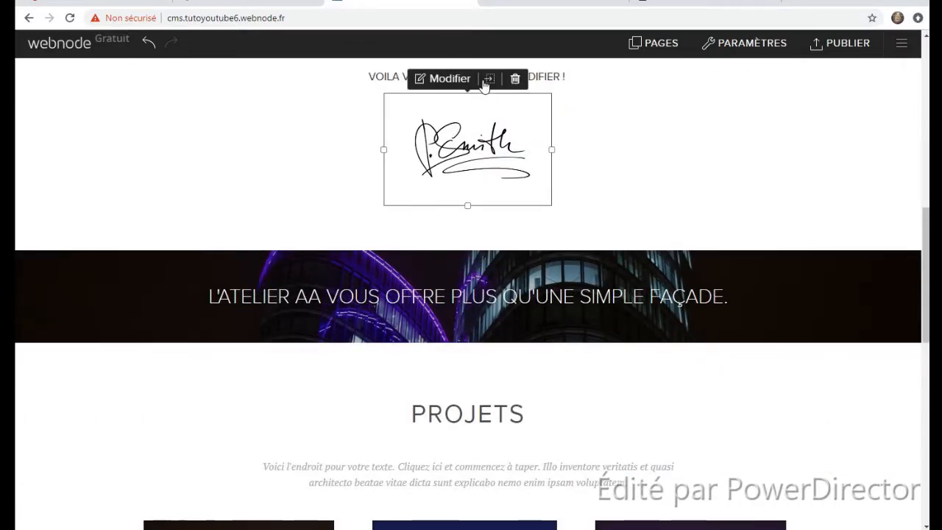
left_click(442, 78)
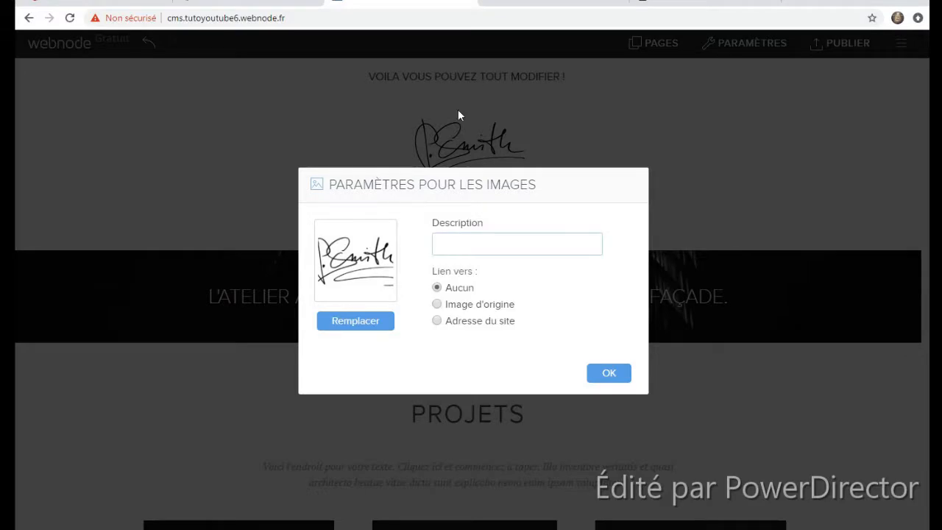
left_click(382, 321)
left_click(475, 184)
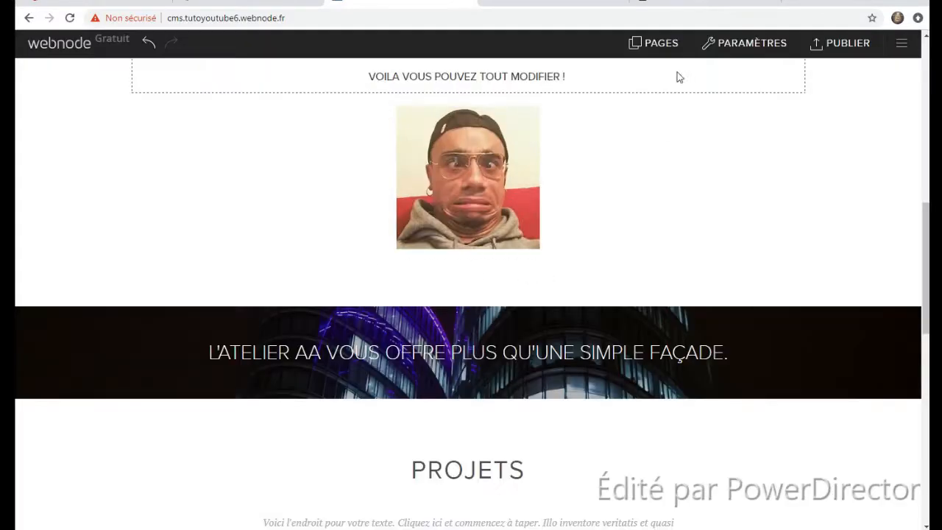
scroll(648, 180, "down", 4)
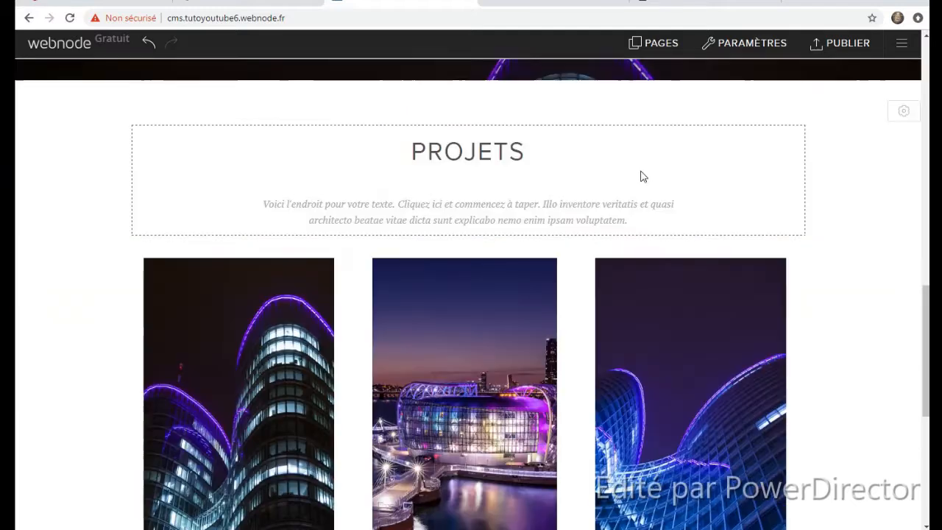
scroll(633, 172, "up", 3)
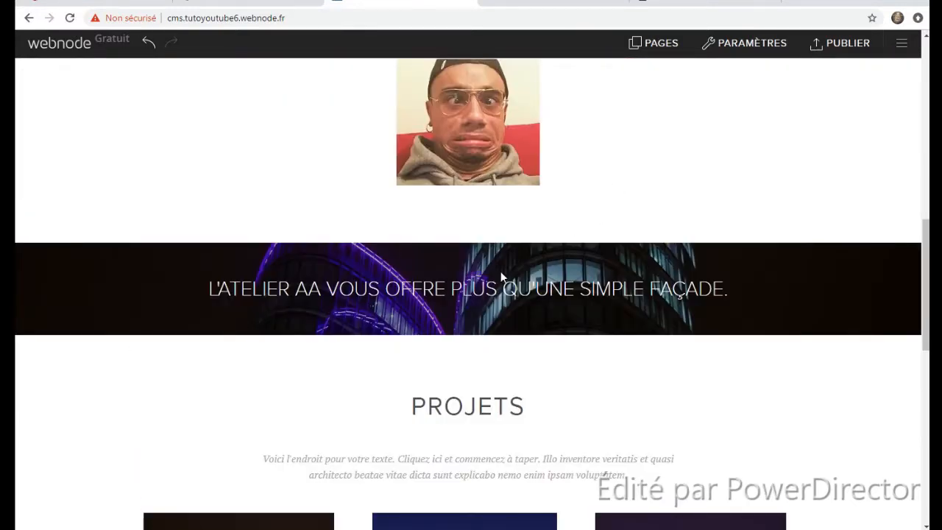
- Replace the banner tagline with a new 'N'hesitez … abonnez aussi !' line
left_click(304, 293)
triple_click(304, 293)
key("BackSpace")
type("N'esh")
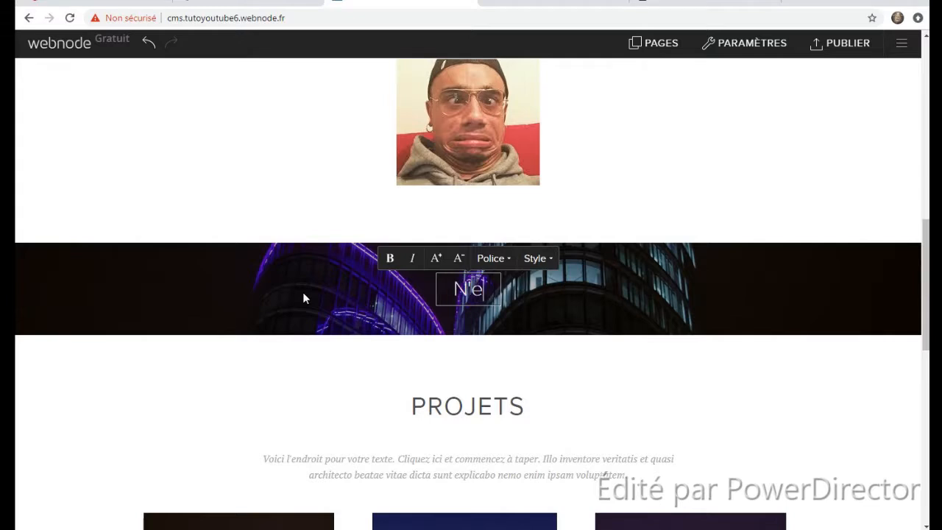
key("BackSpace")
key("BackSpace")
key("BackSpace")
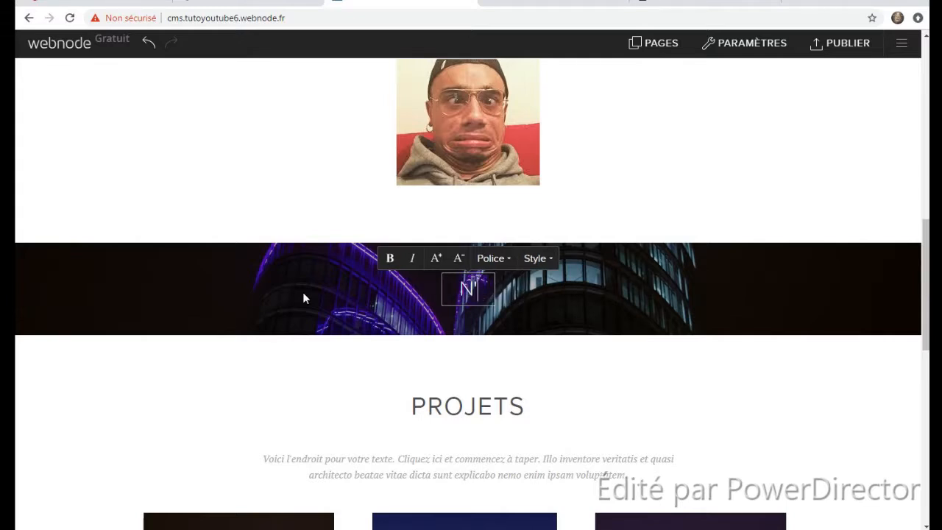
type("hesi")
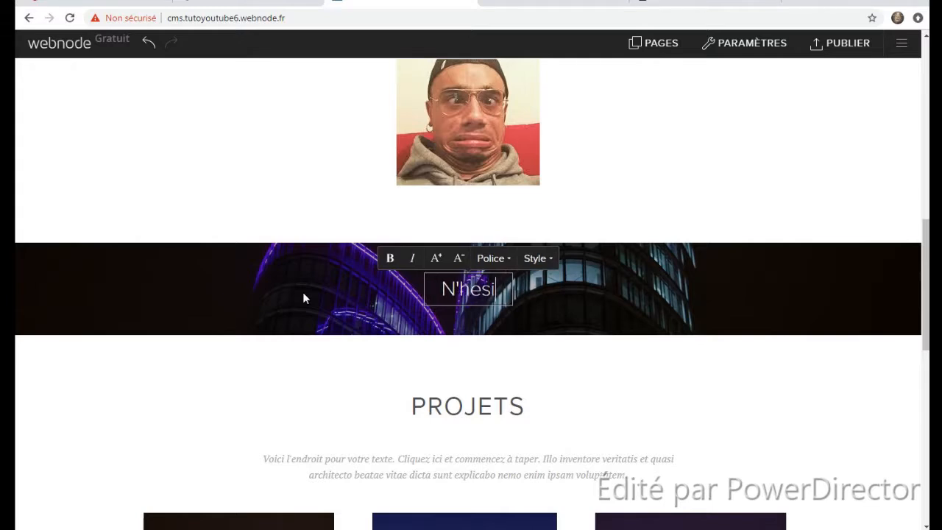
type("tez aps a ")
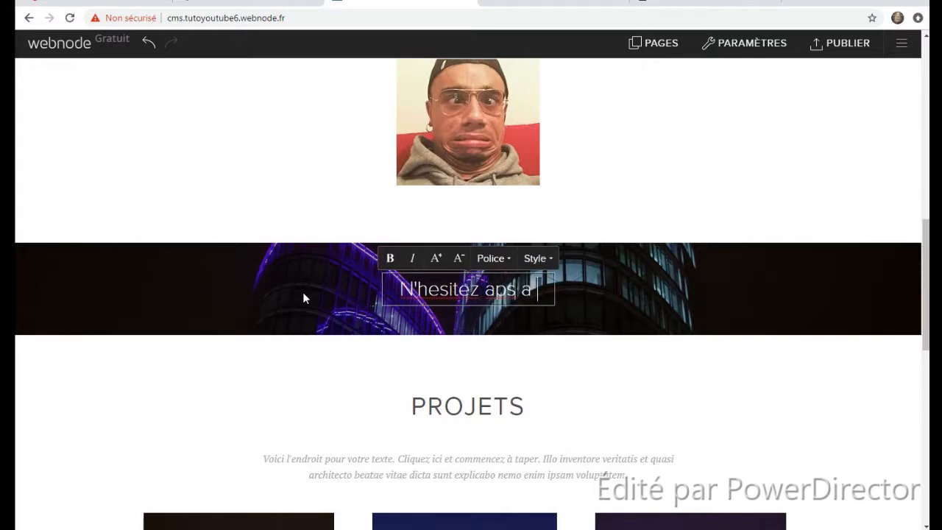
type("vosu abonne")
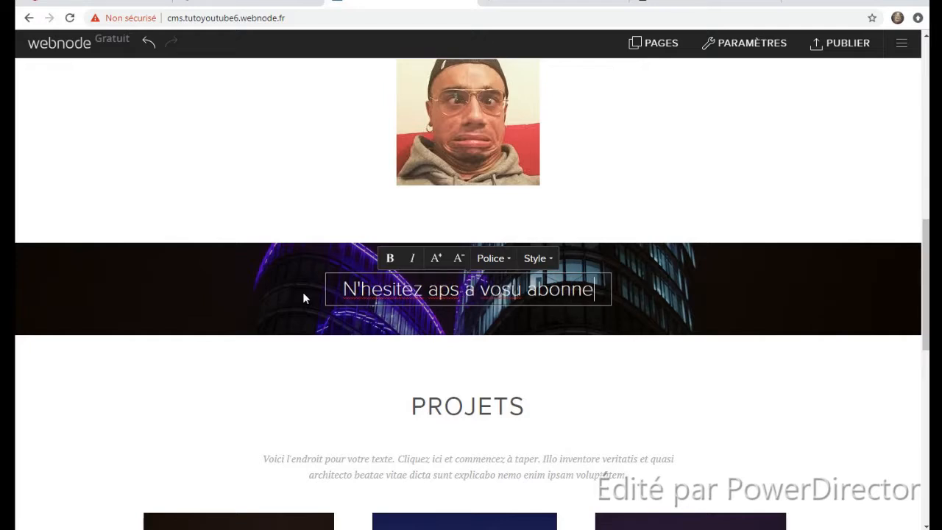
type("z aussi !")
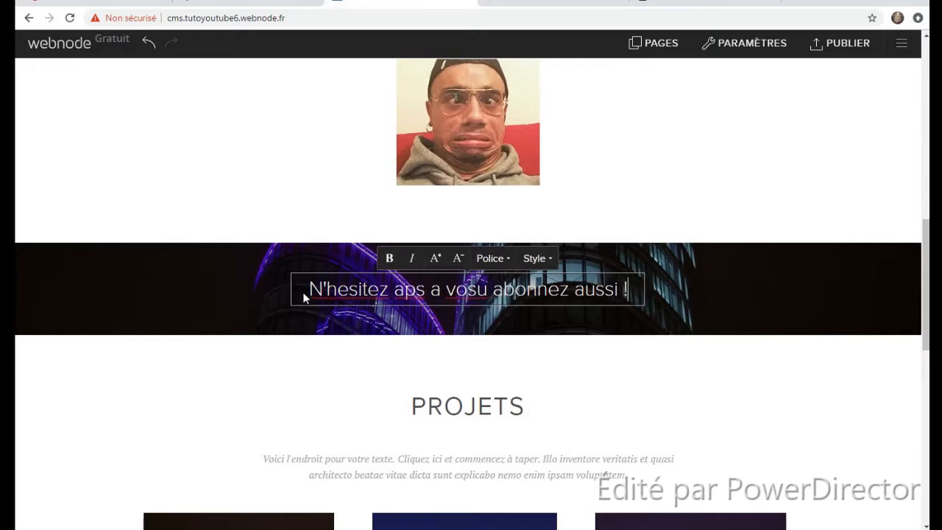
- Fix the misspelled words so the tagline reads 'N'hesitez pas à vous abonnez aussi !'
left_click(489, 289)
key("BackSpace")
key("BackSpace")
key("BackSpace")
key("BackSpace")
key("BackSpace")
key("BackSpace")
key("BackSpace")
key("BackSpace")
key("BackSpace")
key("BackSpace")
key("BackSpace")
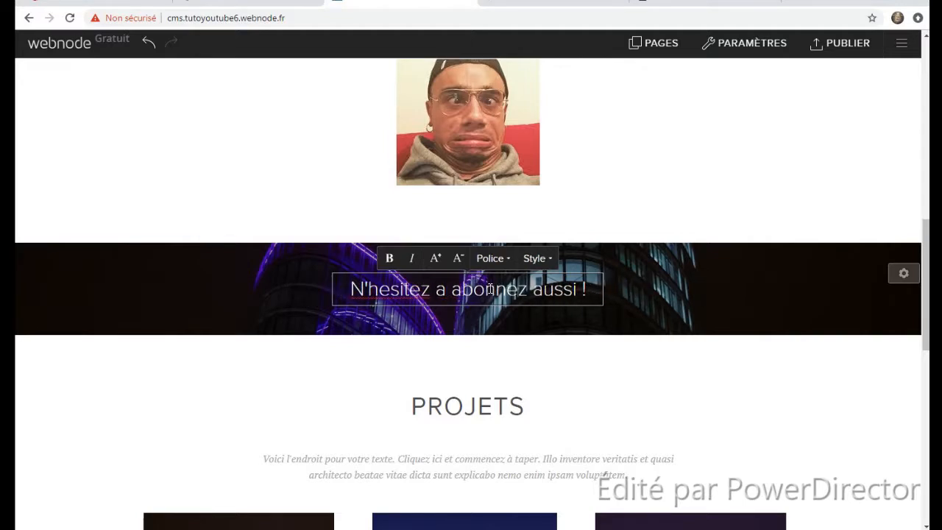
type("pas à vous")
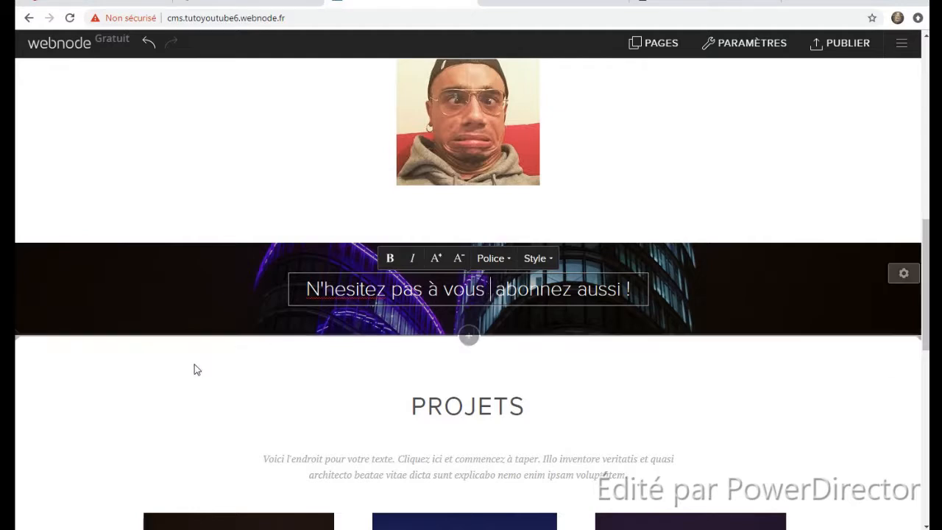
left_click(221, 364)
scroll(535, 250, "down", 3)
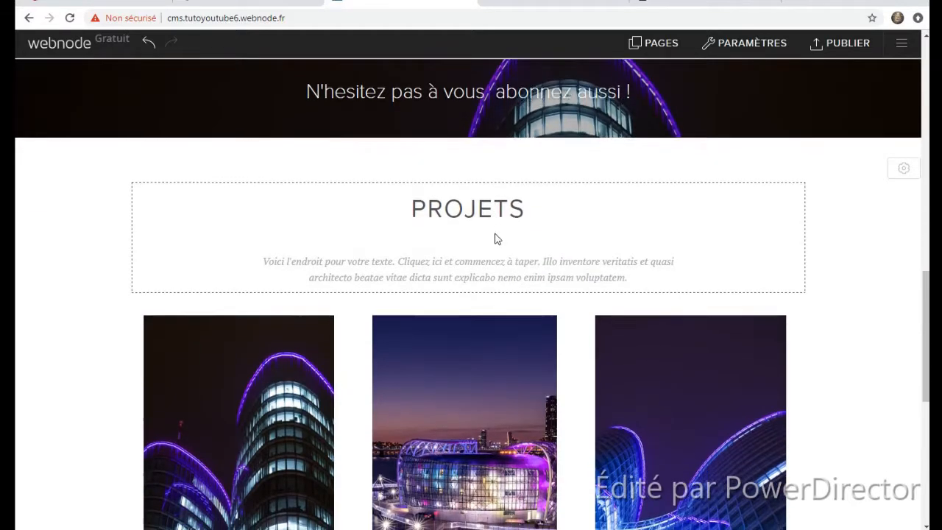
- Append 'YT' to the PROJETS heading above the project photos so it reads 'PROJETS YT'
scroll(495, 235, "down", 3)
scroll(515, 162, "up", 3)
left_click(558, 198)
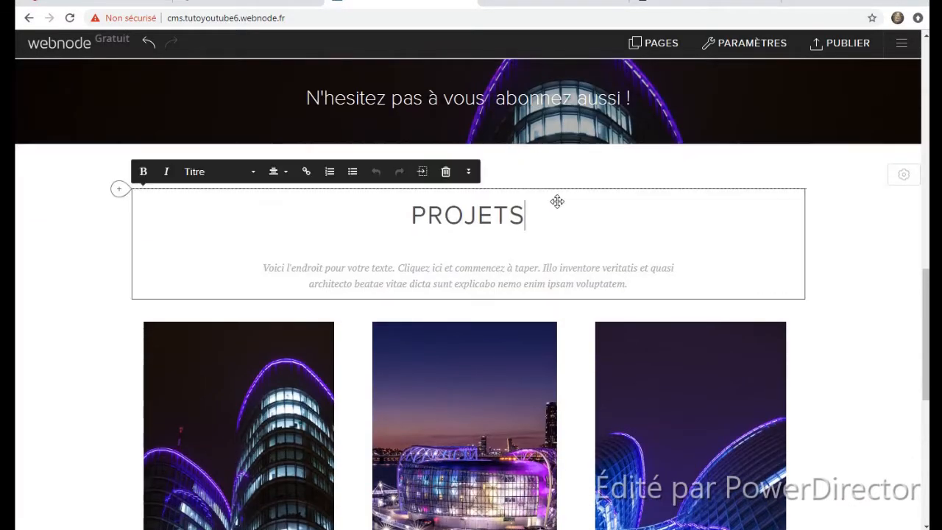
type("YT")
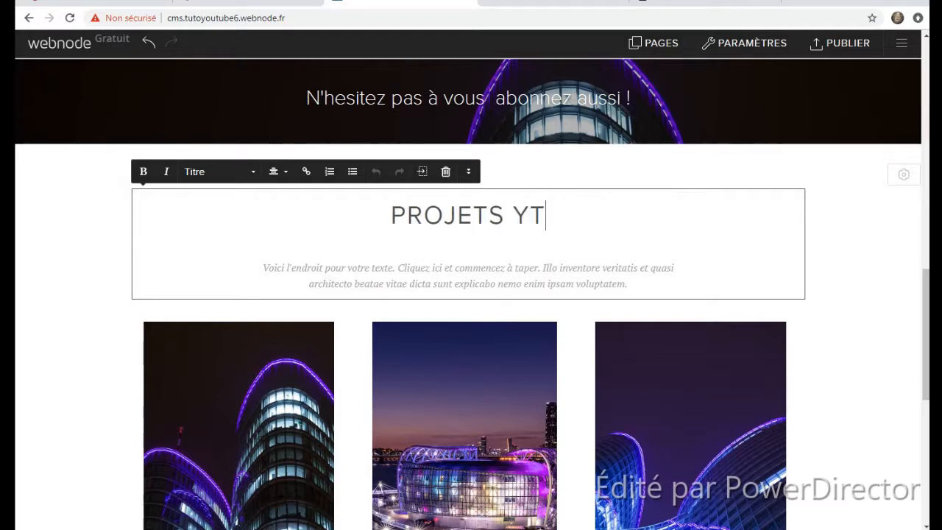
scroll(673, 288, "down", 3)
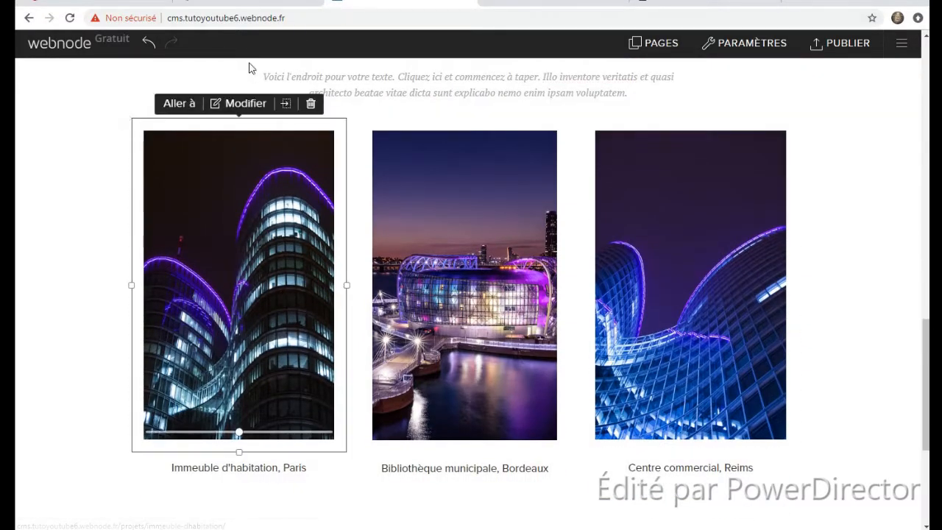
scroll(511, 284, "down", 4)
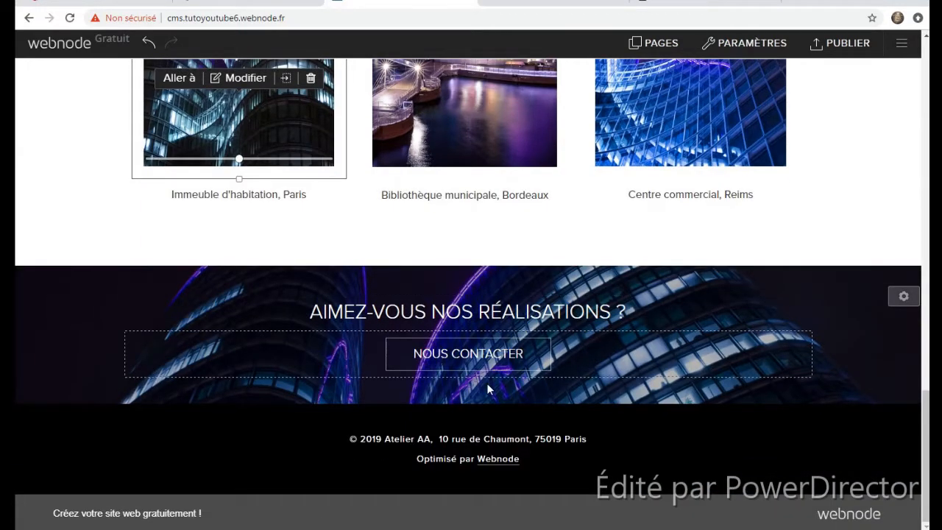
left_click(448, 355)
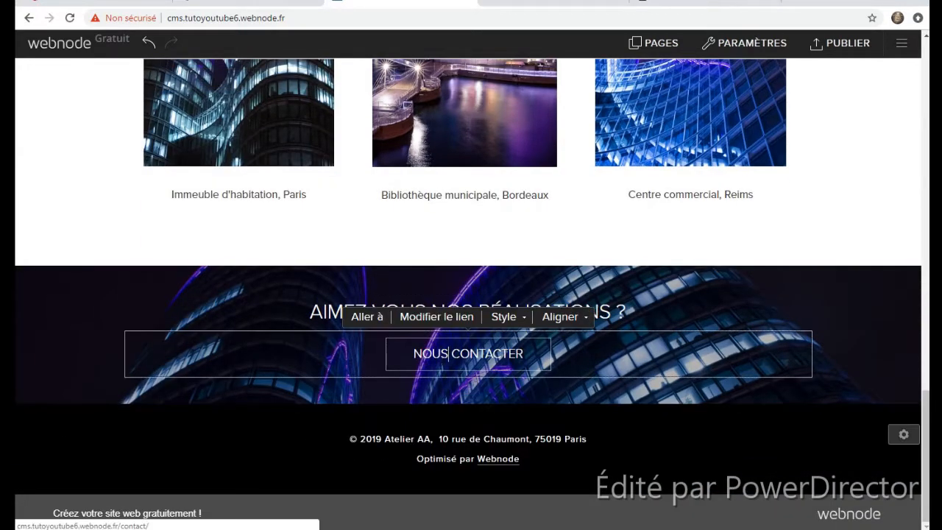
left_click(417, 316)
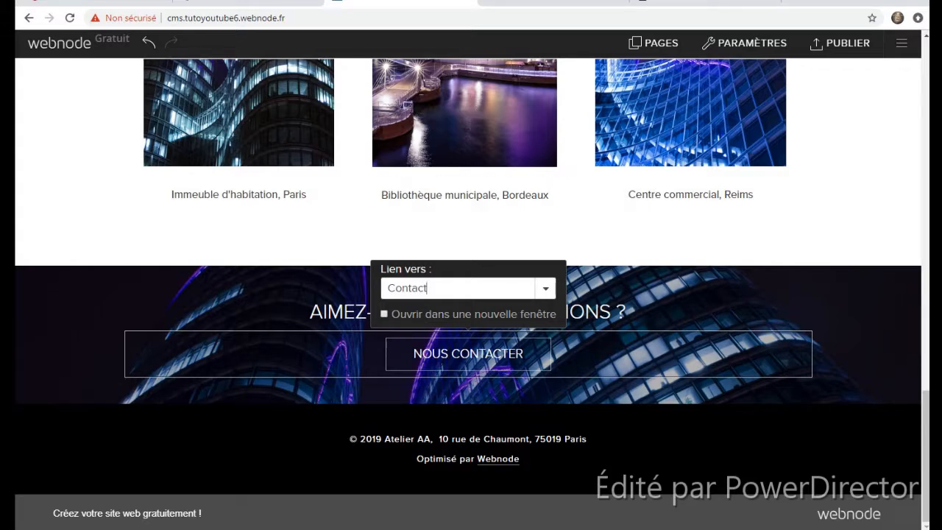
double_click(427, 287)
type("www.google.fr")
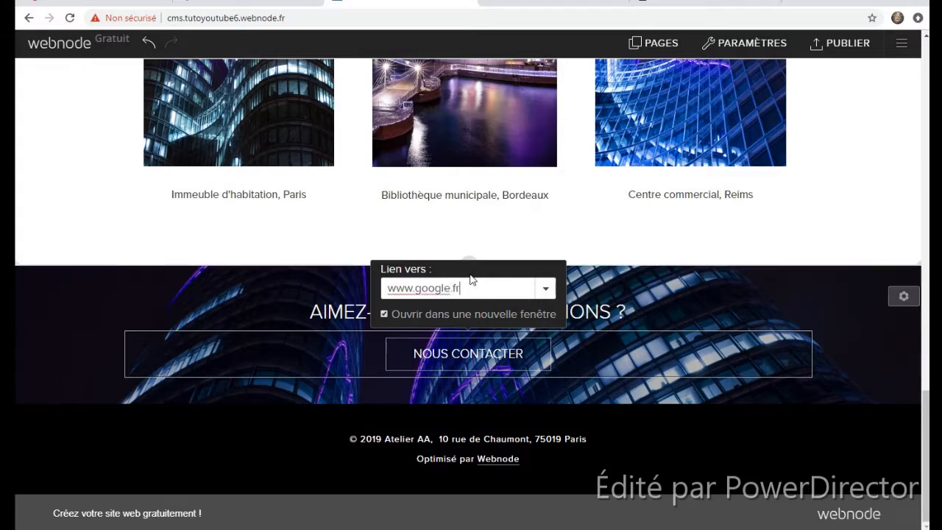
left_click(854, 395)
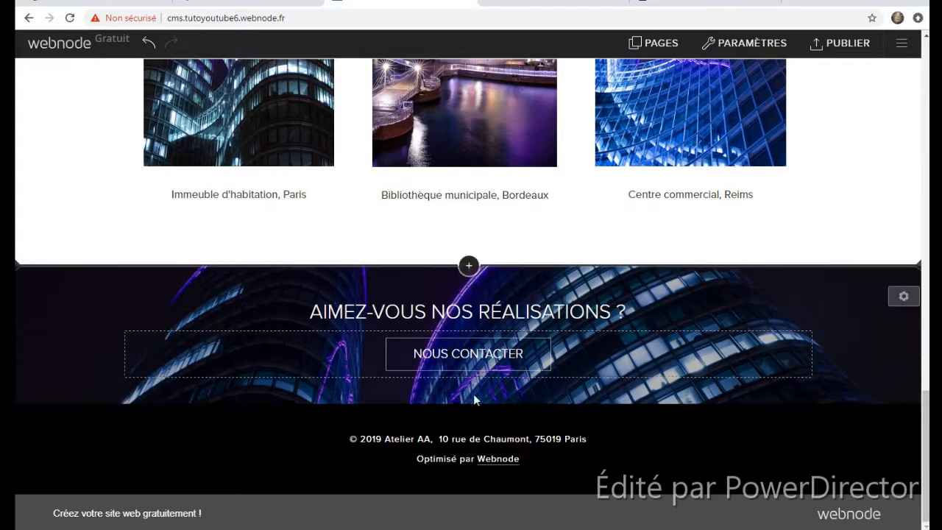
- Test the NOUS CONTACTER button to confirm it opens Google, then return to the editor
left_click(424, 356)
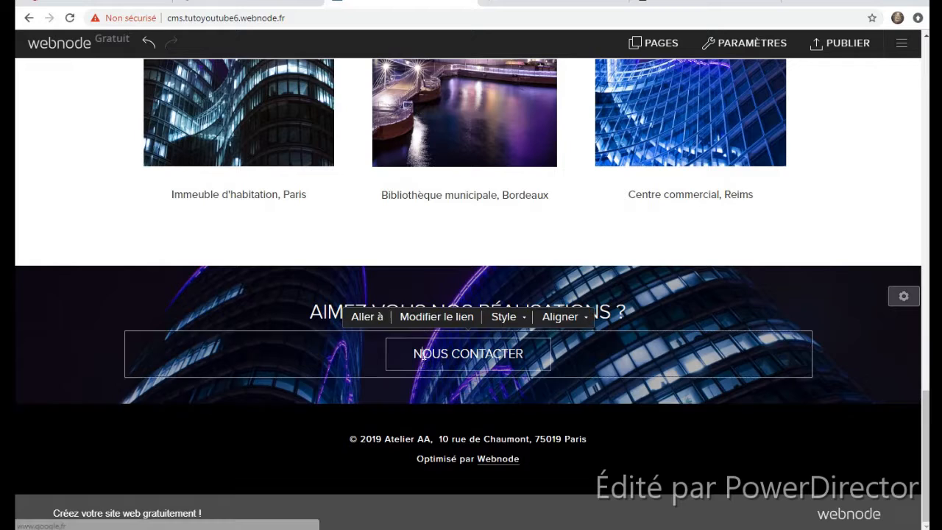
left_click(368, 316)
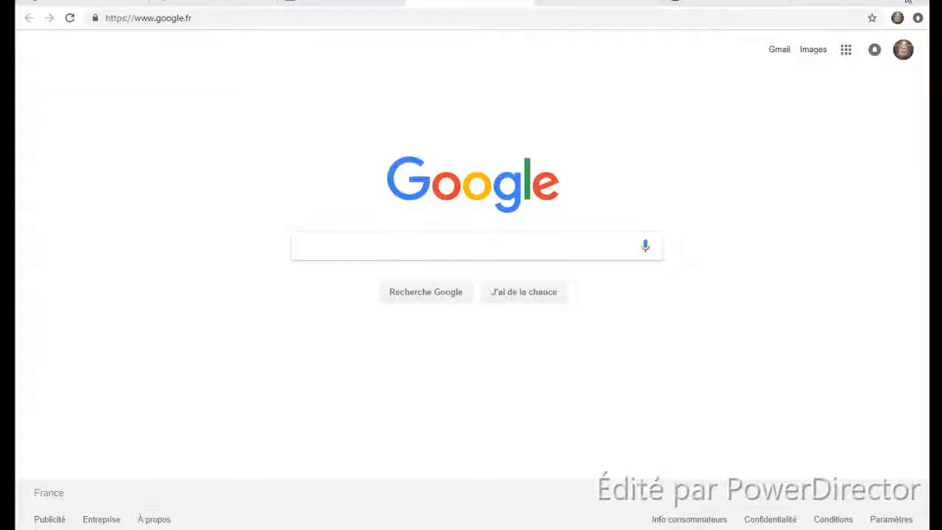
left_click(341, 1)
left_click(444, 444)
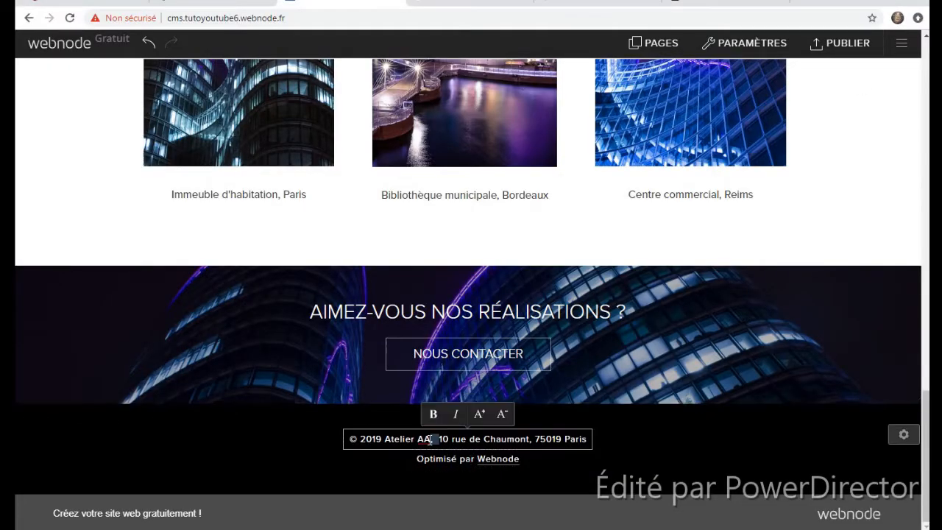
- Replace the footer copyright line with 'VOUS EN POUVEZ PAS CHANGER LE OPTIMISE PAR WEBNODE SAUF SI VOUS PAYER'
triple_click(430, 441)
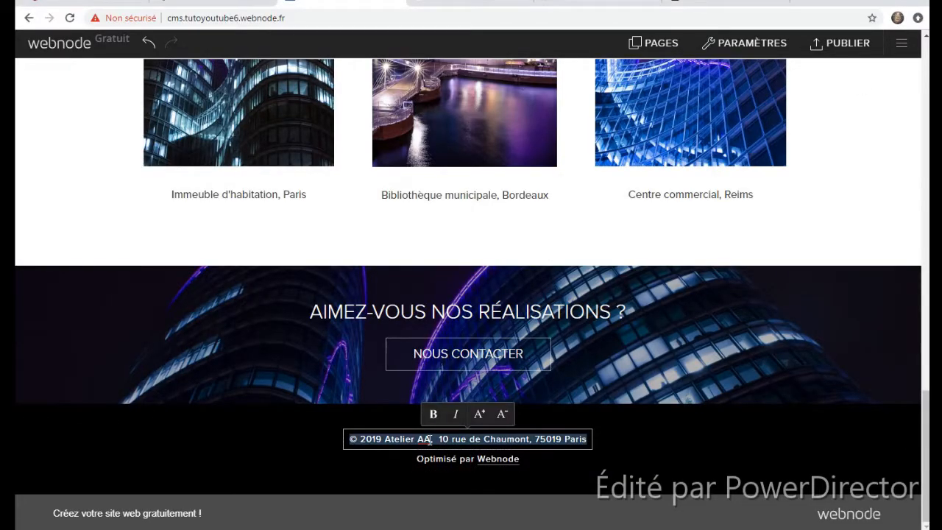
key("BackSpace")
type("VOUS EN POUVEZ PAS CHANGER LE OPTIMISE PAR WEBNODE SAUF SI VOUS PAYER")
key("Escape")
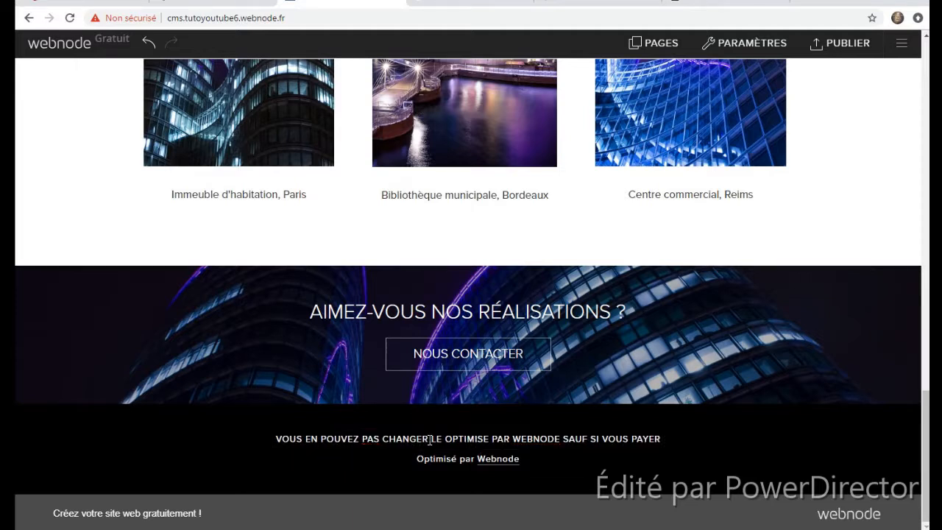
- Correct the footer typo 'EN' to 'NE'
left_click(318, 440)
double_click(318, 440)
key("BackSpace")
type("NE")
left_click(654, 493)
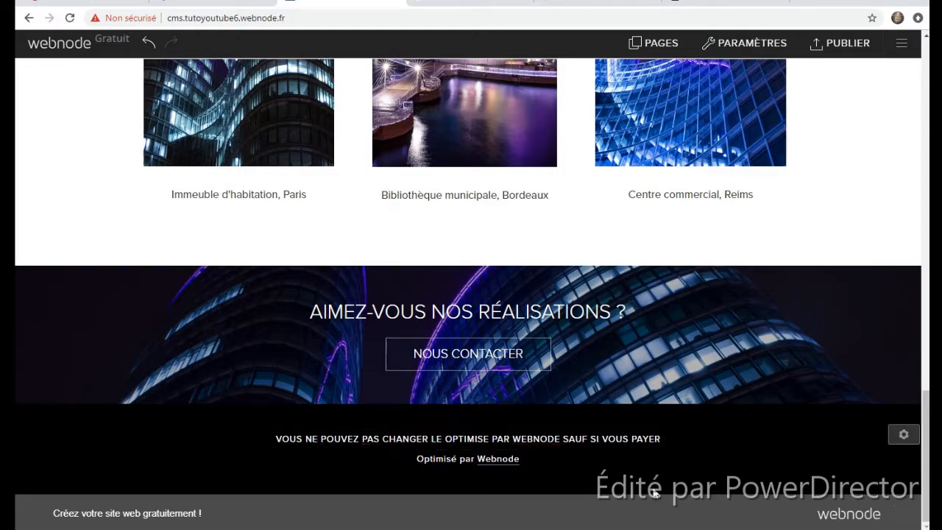
scroll(634, 328, "up", 20)
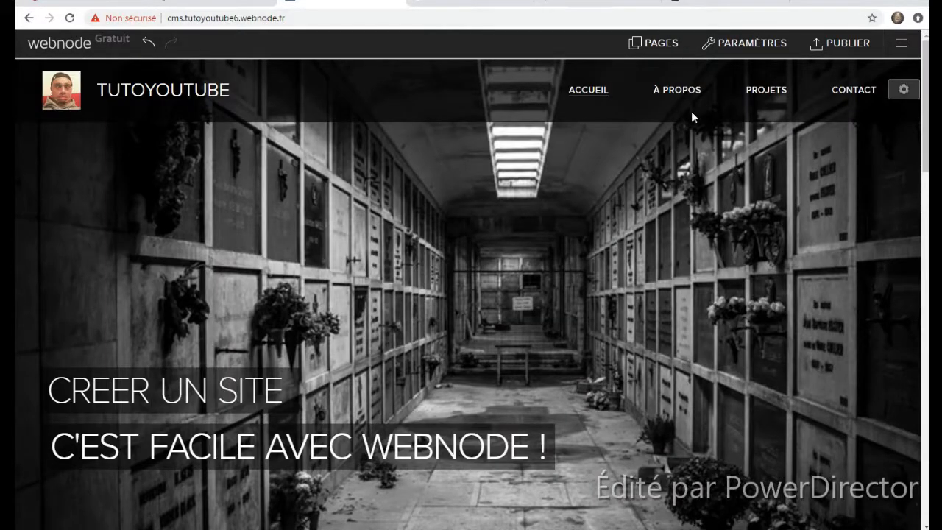
left_click(677, 90)
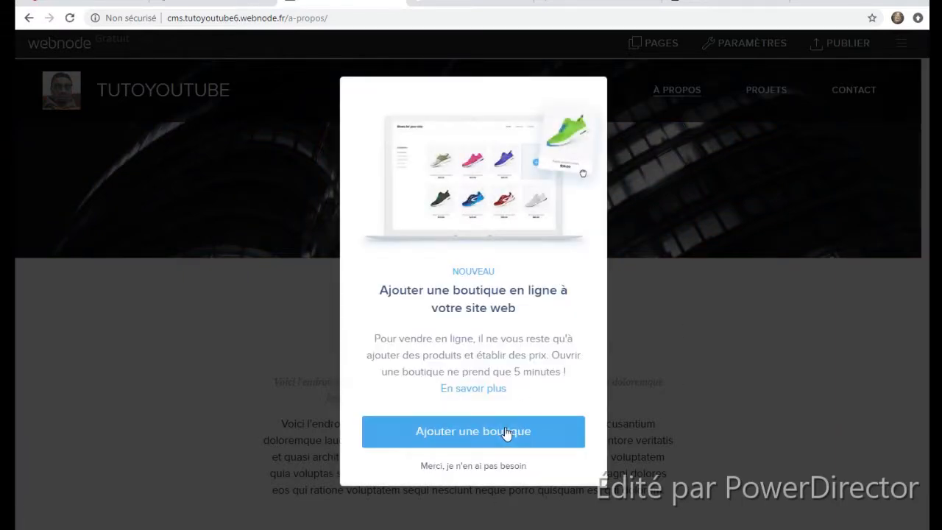
- Add an online store with Ajouter une boutique, creating the Boutique en ligne page and sample products
left_click(466, 446)
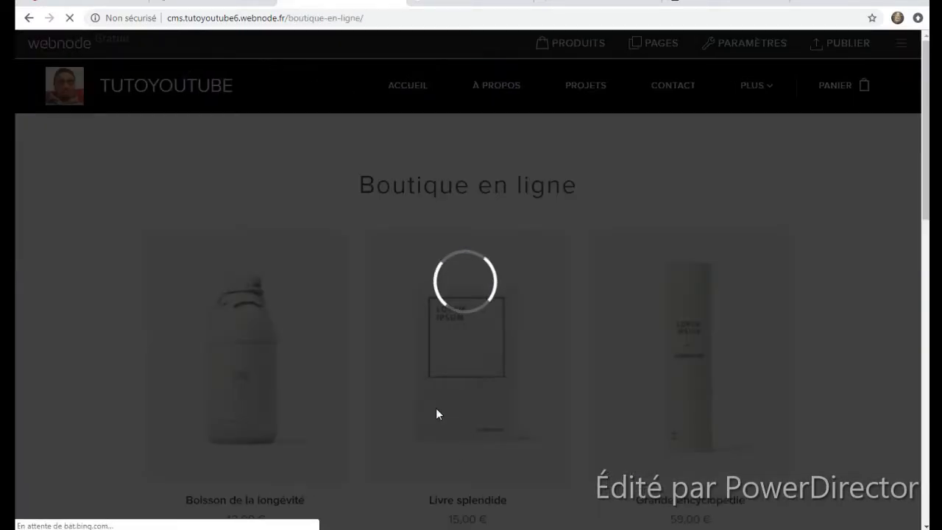
scroll(319, 240, "down", 1)
scroll(522, 284, "up", 2)
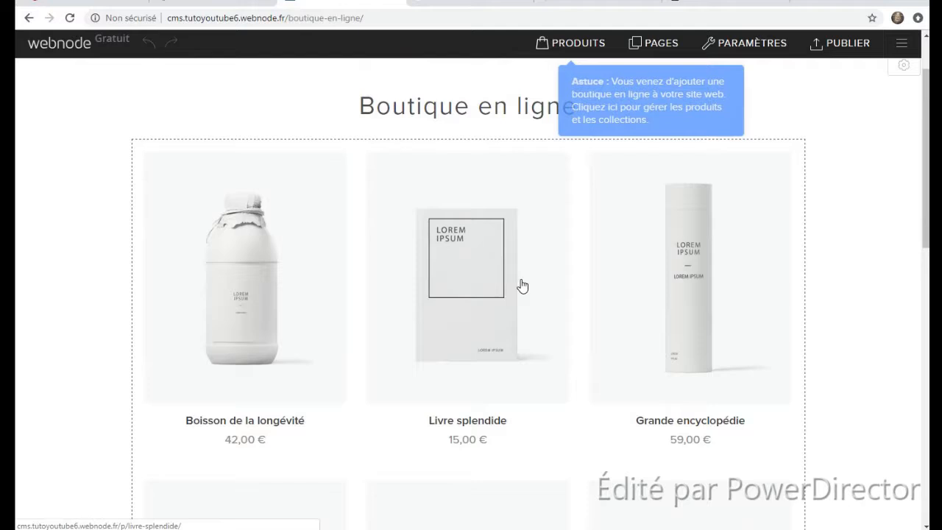
- Change the store page heading to 'Boutique en ligne YTB'
left_click(605, 197)
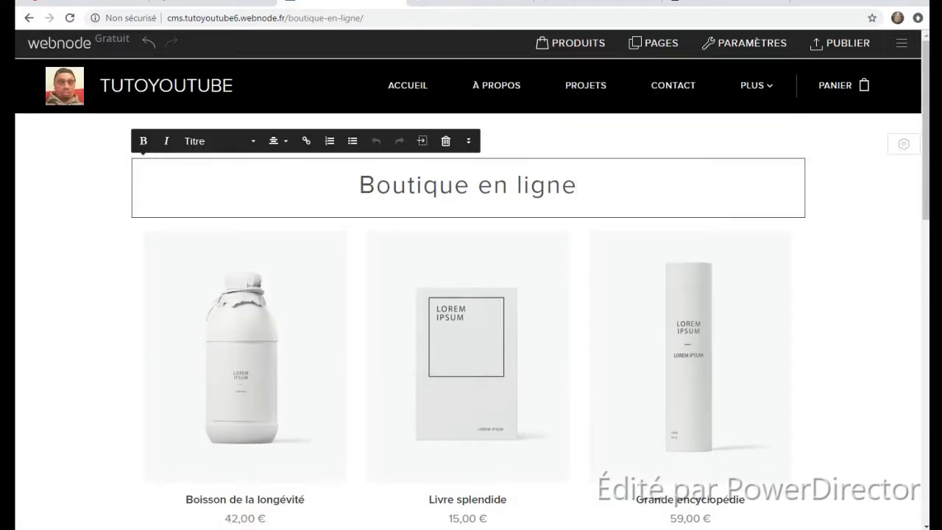
type("LOL")
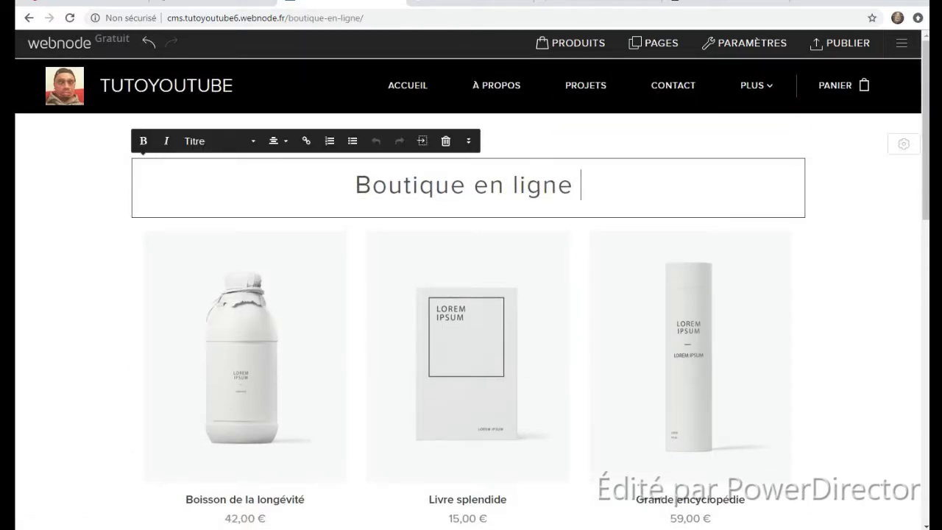
key("BackSpace")
key("BackSpace")
key("BackSpace")
type("YZ")
key("BackSpace")
type("T")
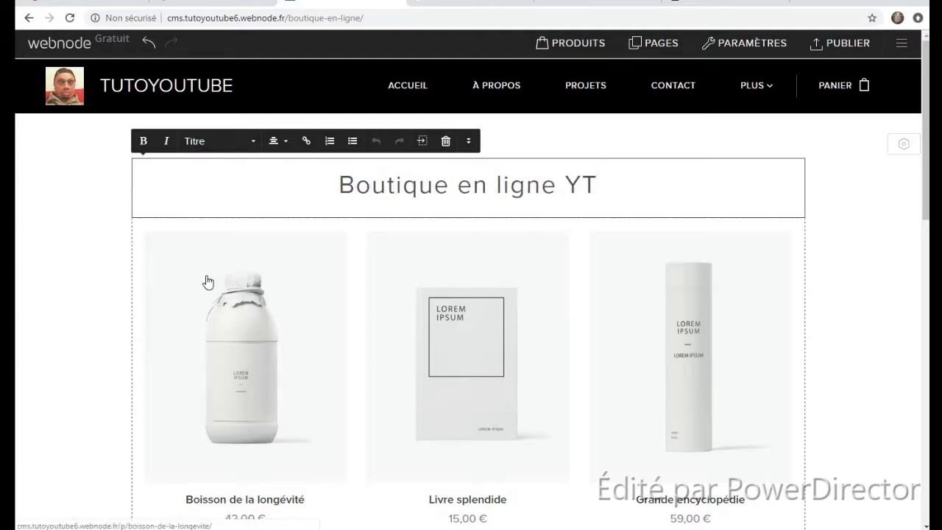
type("B")
left_click(51, 299)
scroll(109, 229, "down", 2)
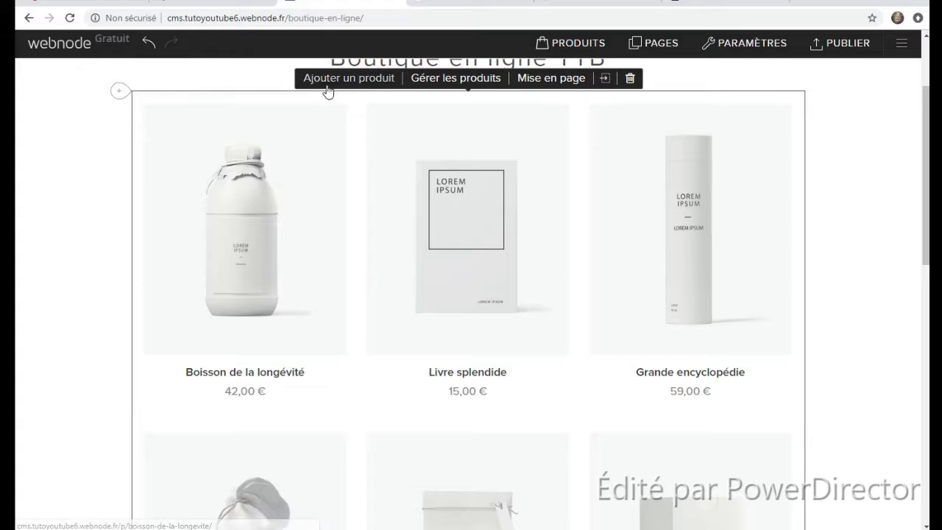
left_click(431, 81)
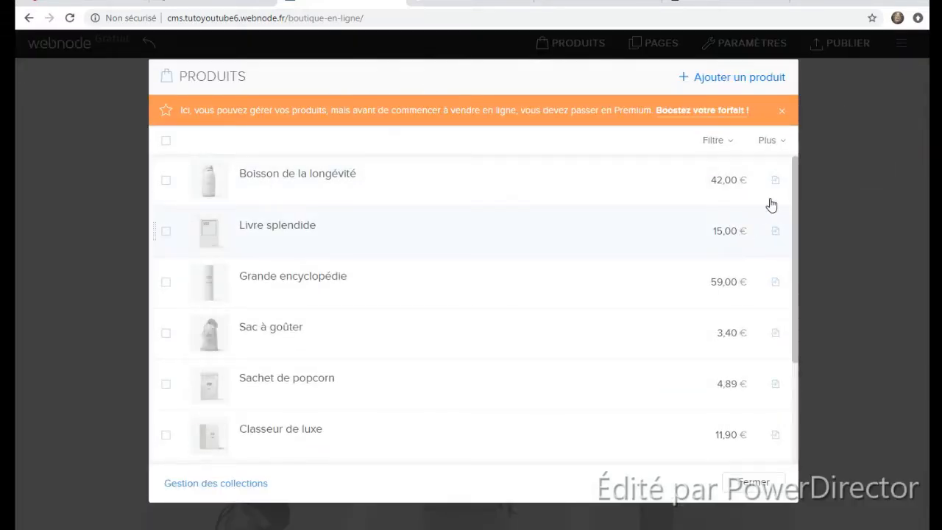
- Rename Boisson de la longévité to 'Boisson au lait de gorille !' at 39,90 € and save
left_click(388, 174)
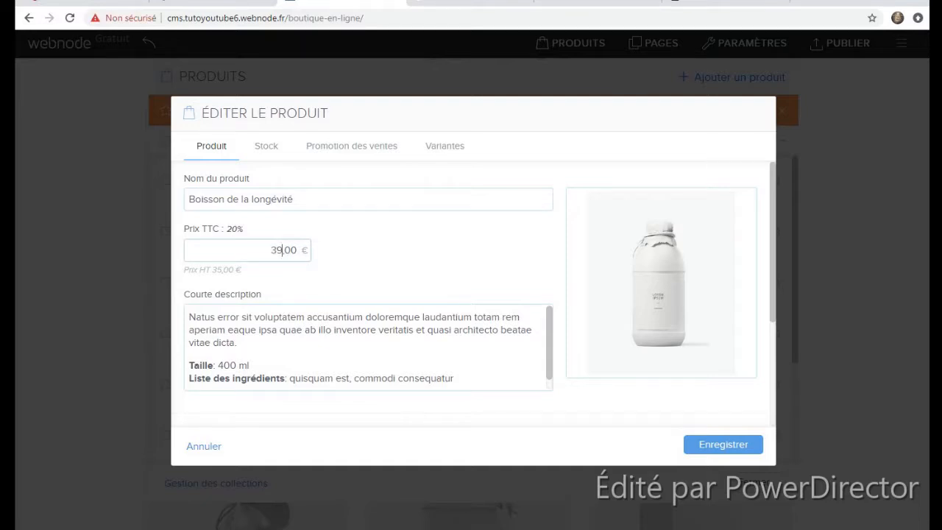
double_click(295, 251)
left_click(291, 251)
left_click_drag(293, 199, 226, 236)
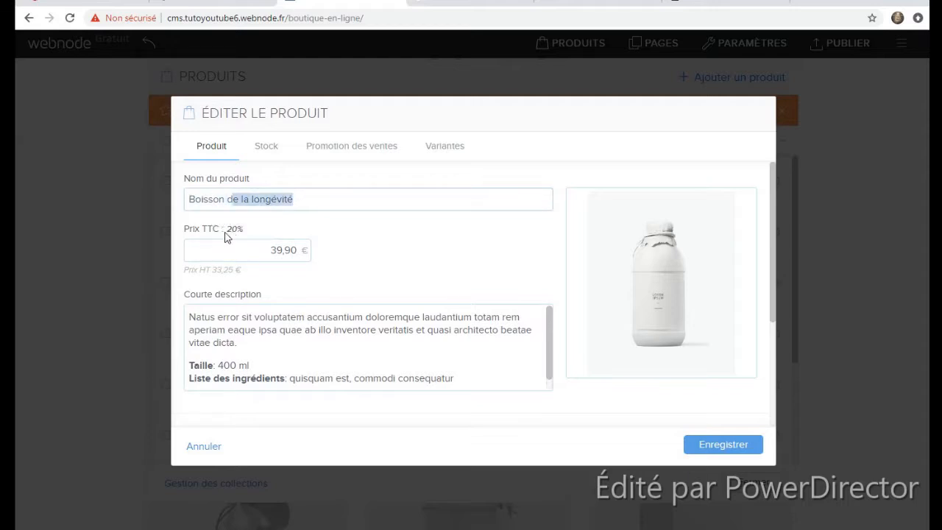
key("BackSpace")
key("BackSpace")
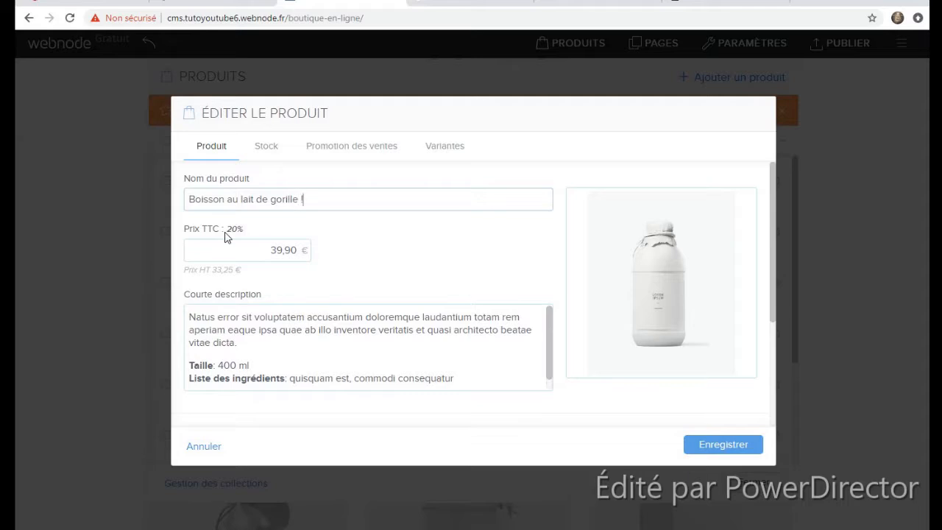
left_click(751, 444)
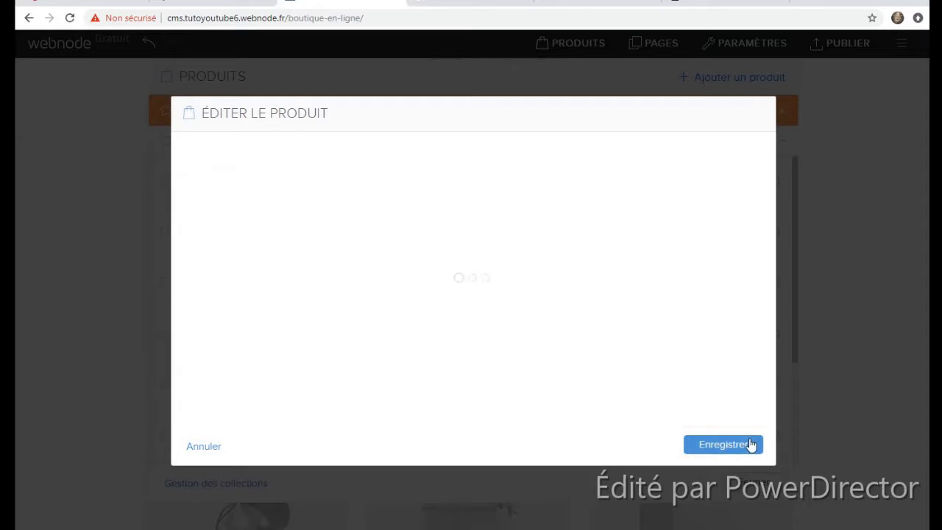
- Close the Produits list and return to the store page's product grid
left_click(875, 198)
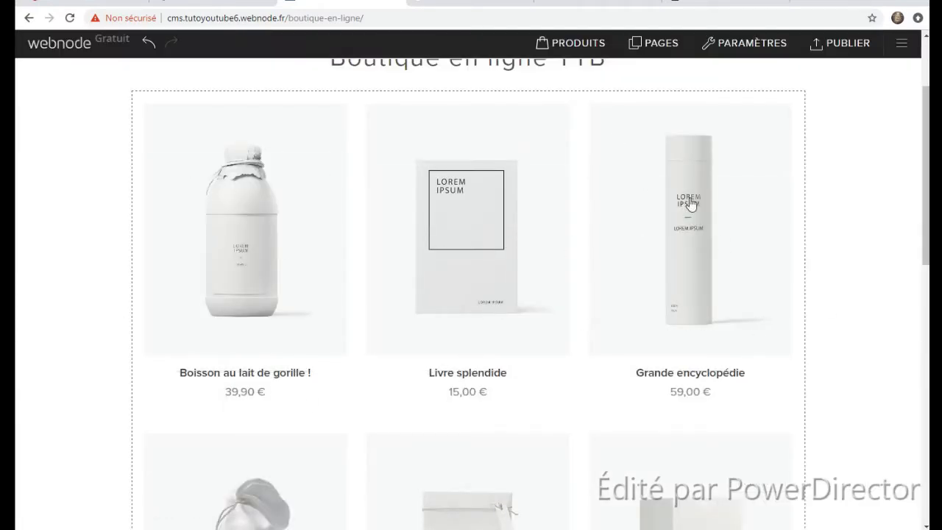
scroll(691, 204, "up", 3)
left_click(484, 336)
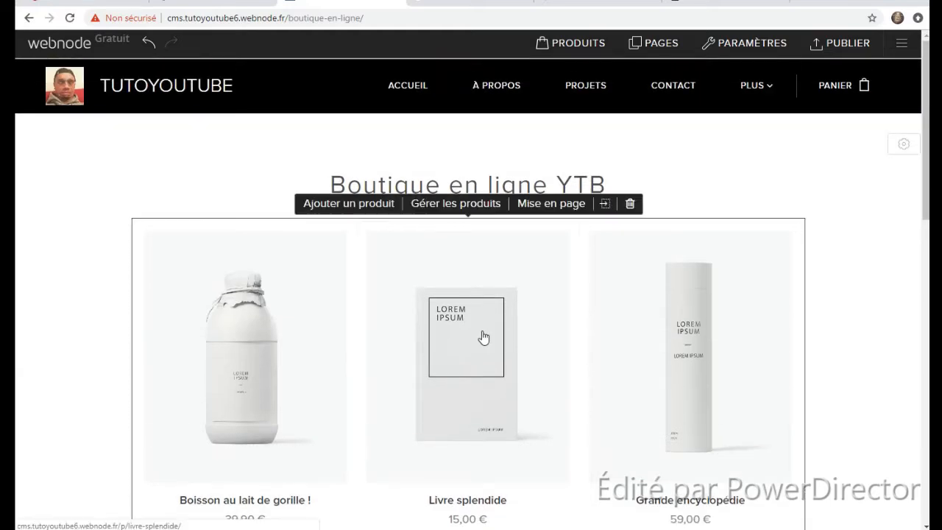
- Start a new product named PISTOLET priced 250,00 €
left_click(308, 210)
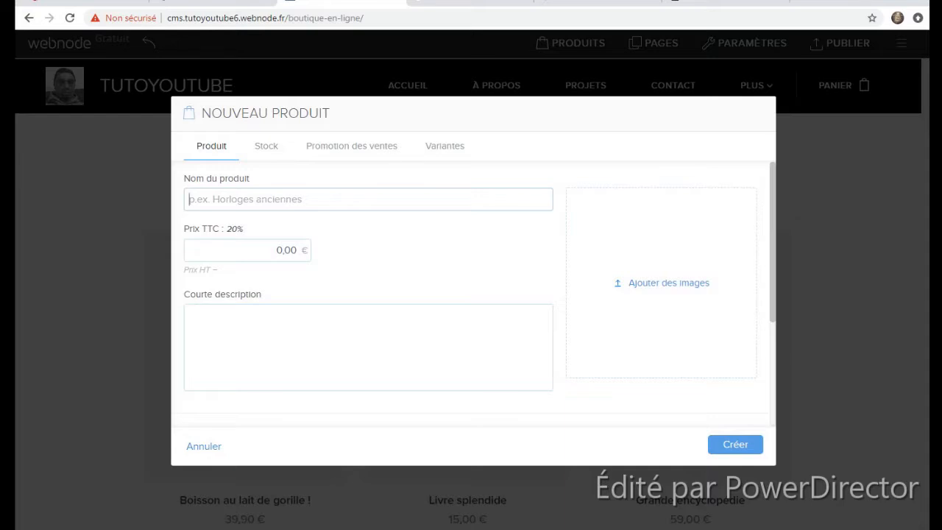
type("PISTOLET")
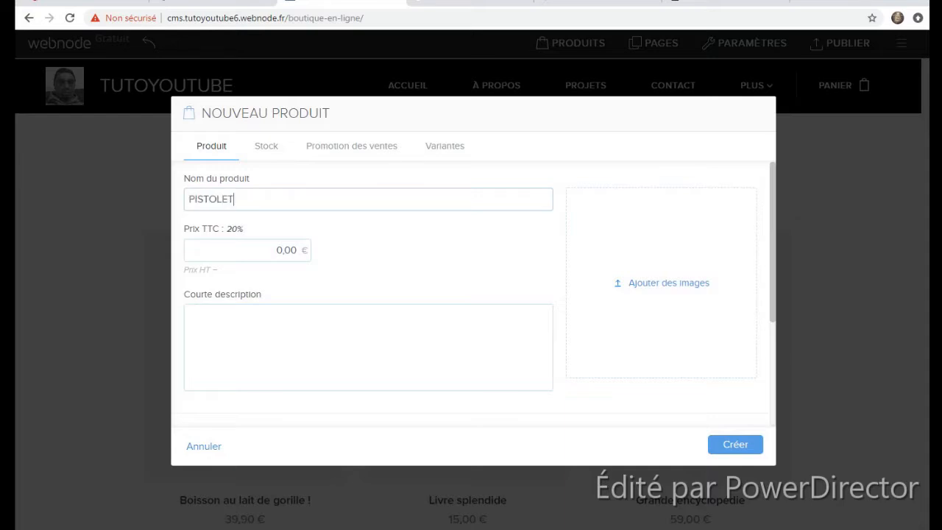
key("Tab")
type("2")
- Upload the flingue image, write a short description, and create the PISTOLET product
left_click(692, 322)
left_click(473, 288)
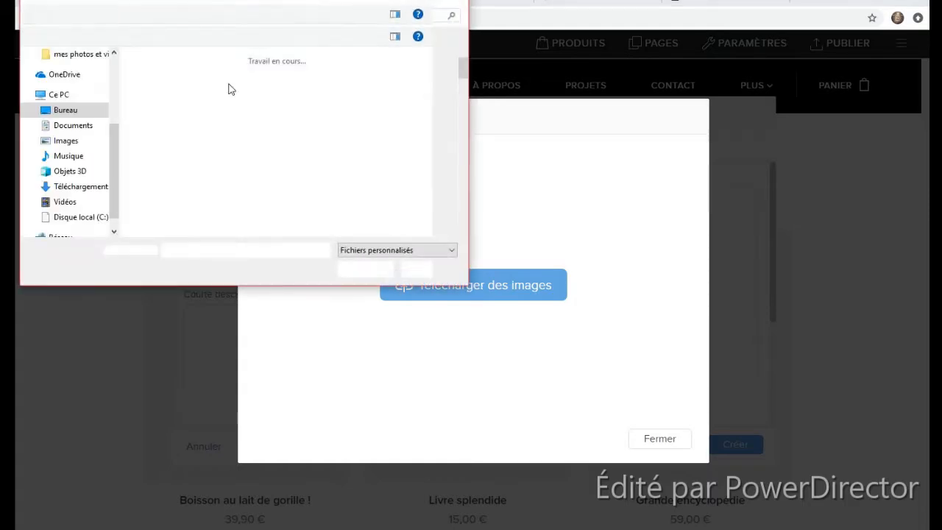
scroll(251, 125, "down", 5)
scroll(307, 110, "down", 2)
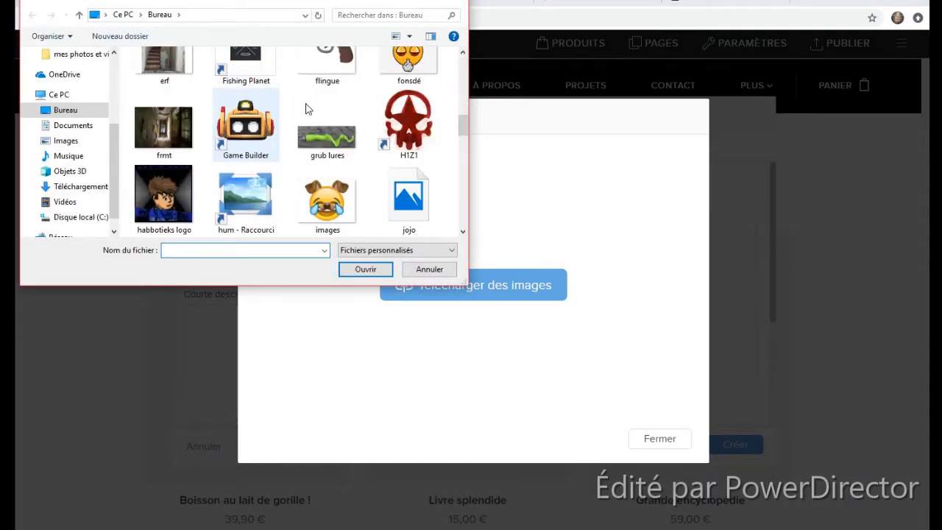
scroll(315, 116, "up", 1)
left_click(321, 83)
left_click(365, 269)
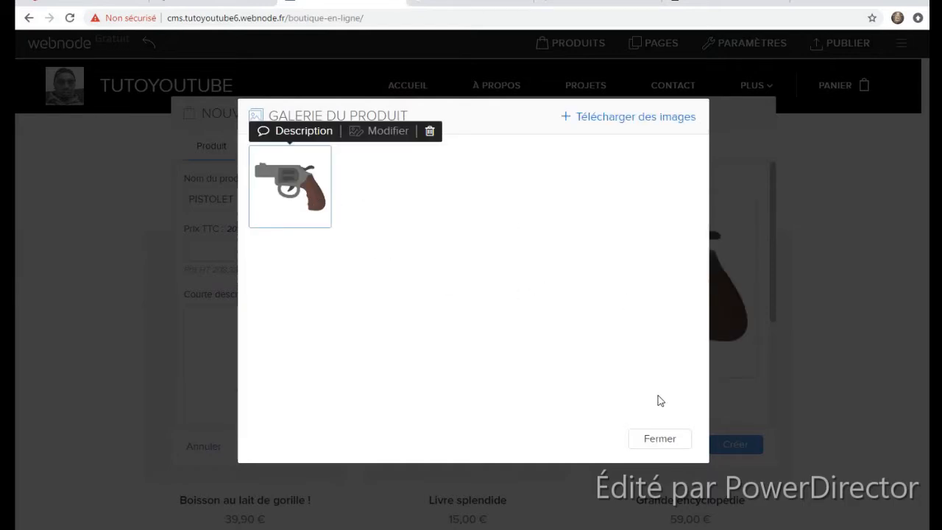
left_click(664, 441)
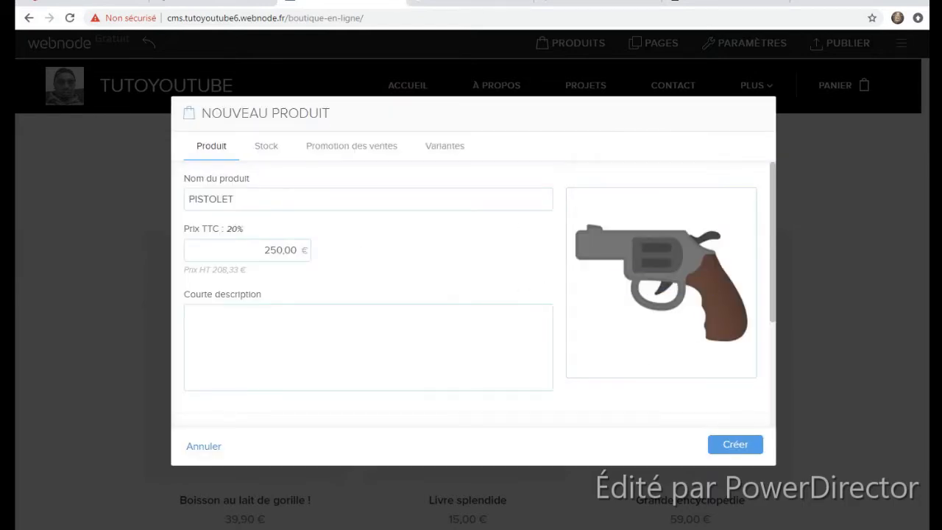
left_click(331, 338)
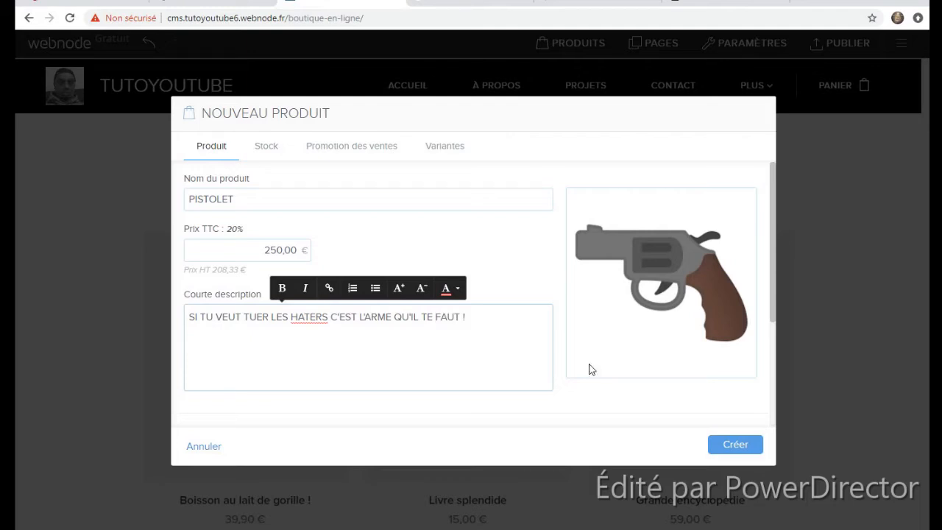
left_click(738, 446)
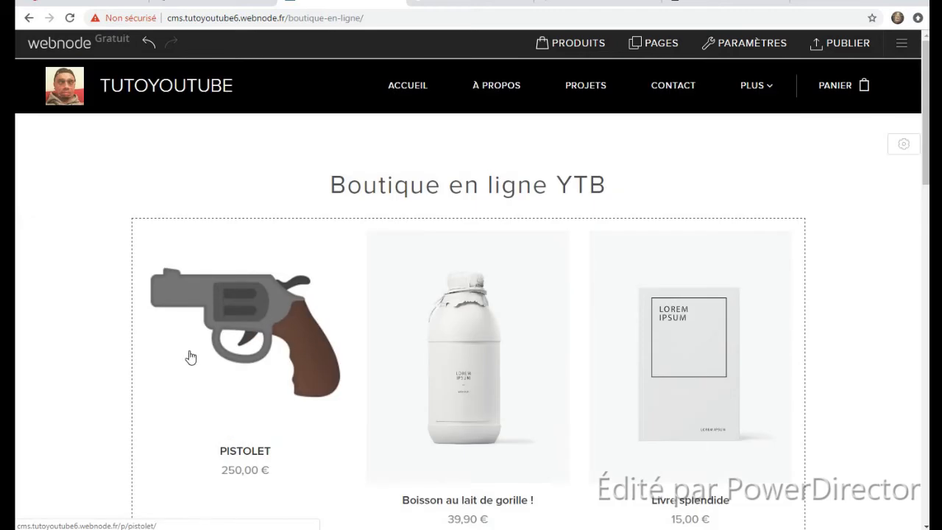
- Go to the ACCUEIL home page and publish the site live
scroll(596, 161, "down", 2)
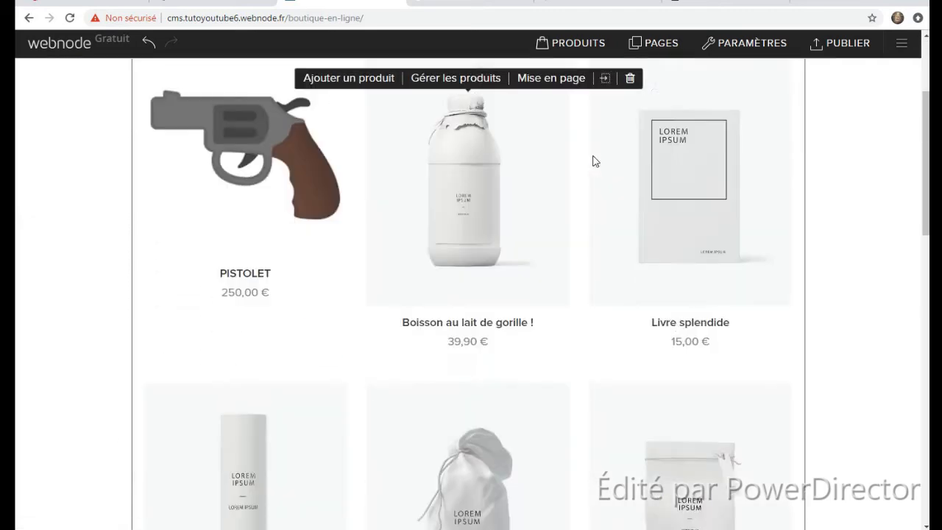
scroll(110, 269, "up", 3)
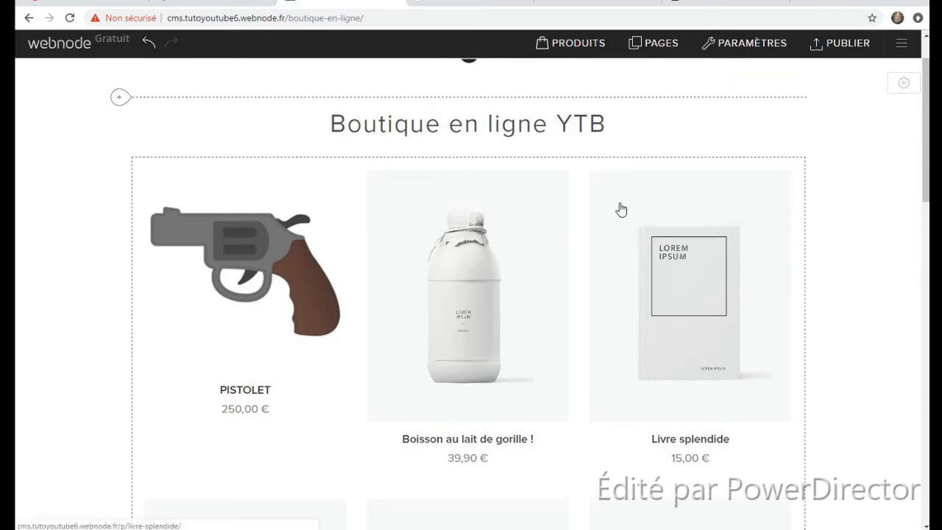
scroll(621, 210, "up", 1)
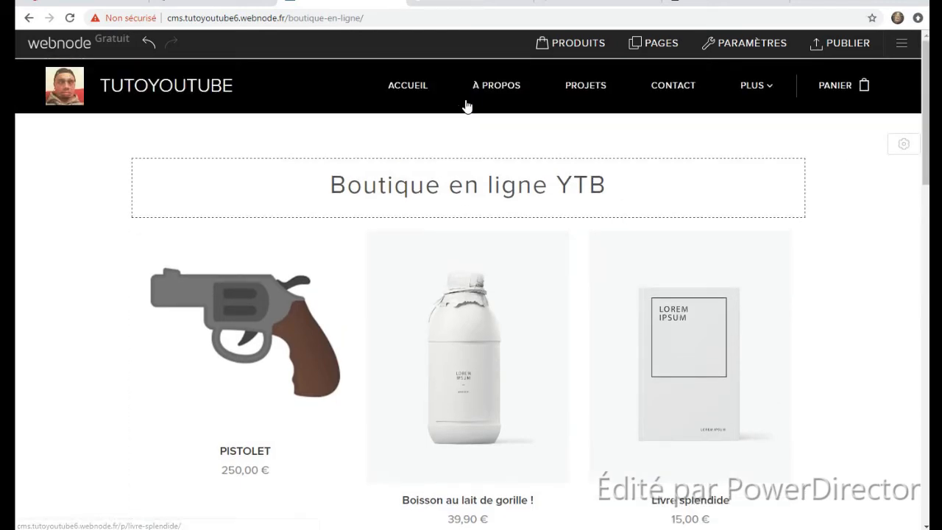
left_click(417, 86)
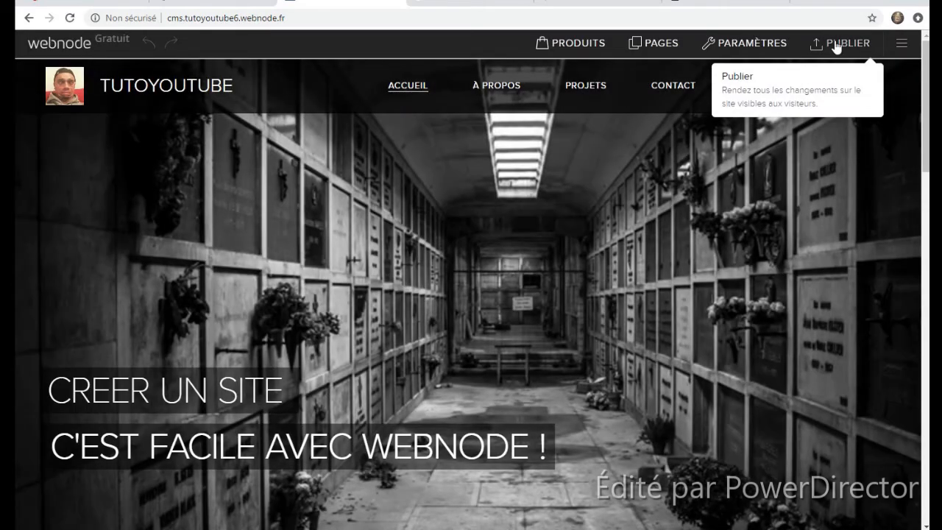
left_click(837, 47)
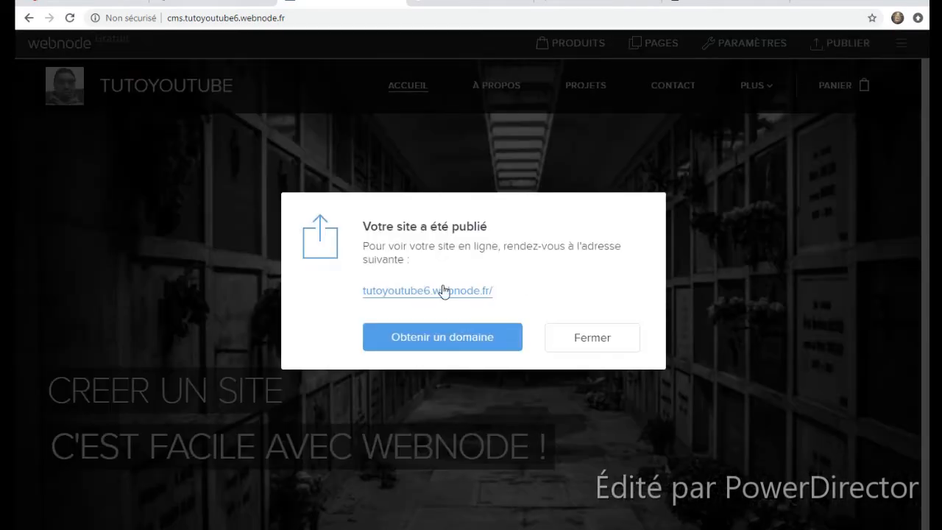
- Open the live site at tutoyoutube6.webnode.fr and scroll through it
right_click(445, 291)
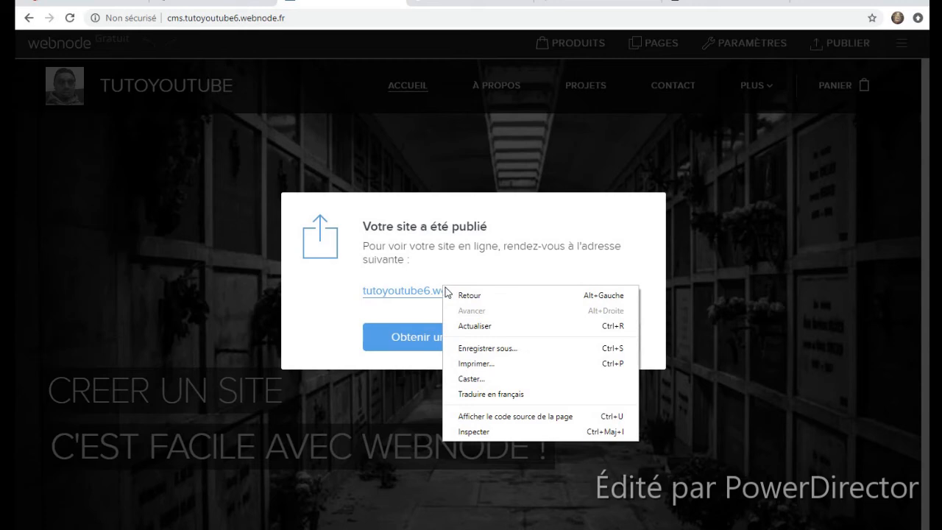
left_click(390, 296)
left_click(391, 295)
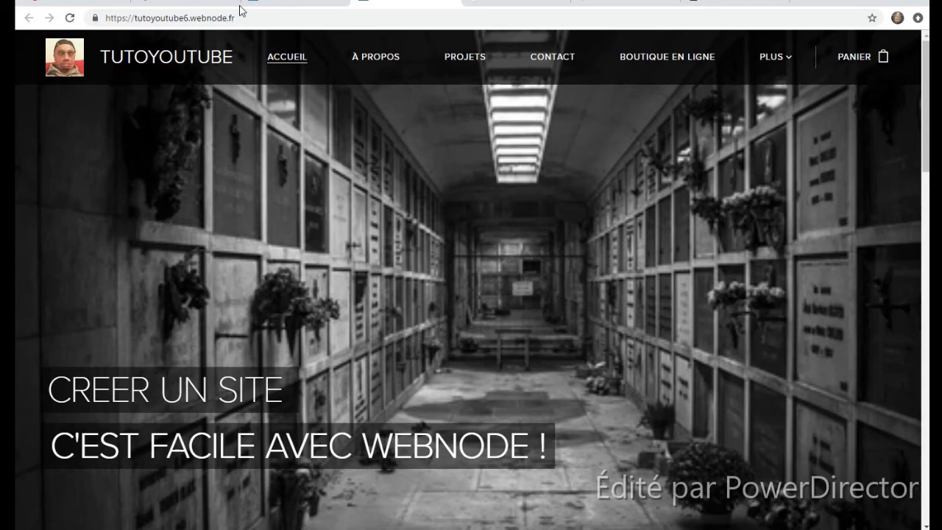
scroll(145, 67, "down", 6)
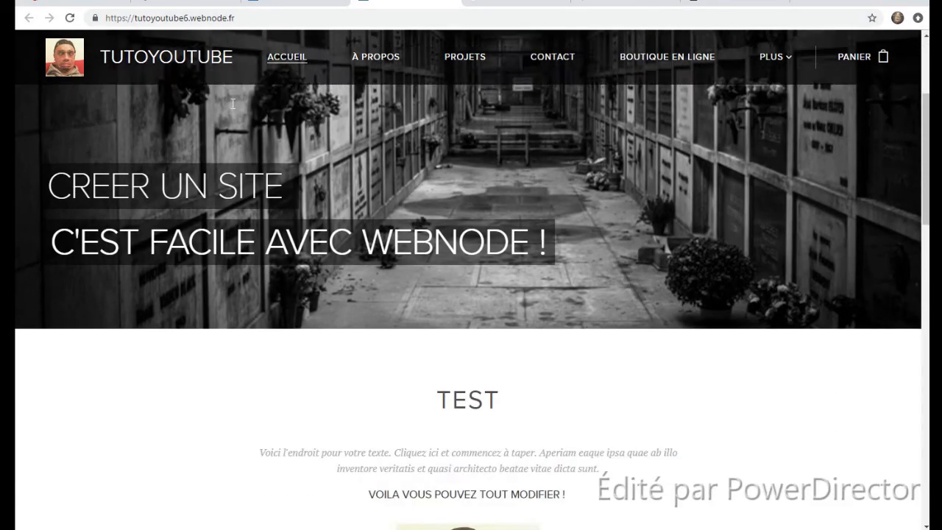
scroll(323, 142, "down", 12)
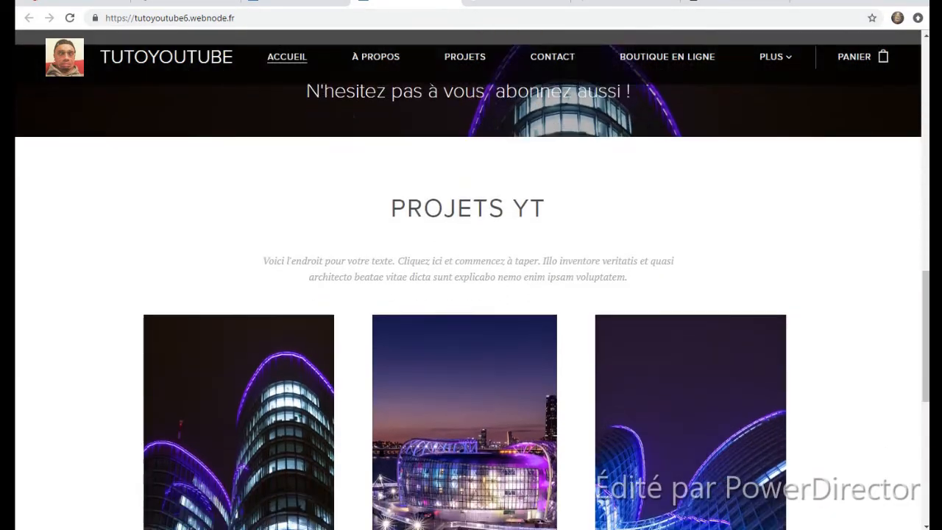
scroll(322, 142, "up", 12)
scroll(323, 145, "up", 6)
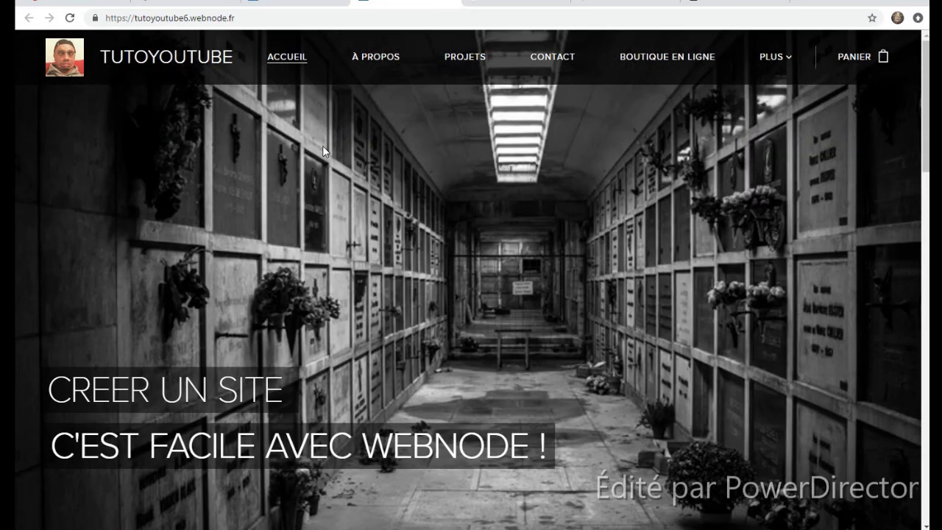